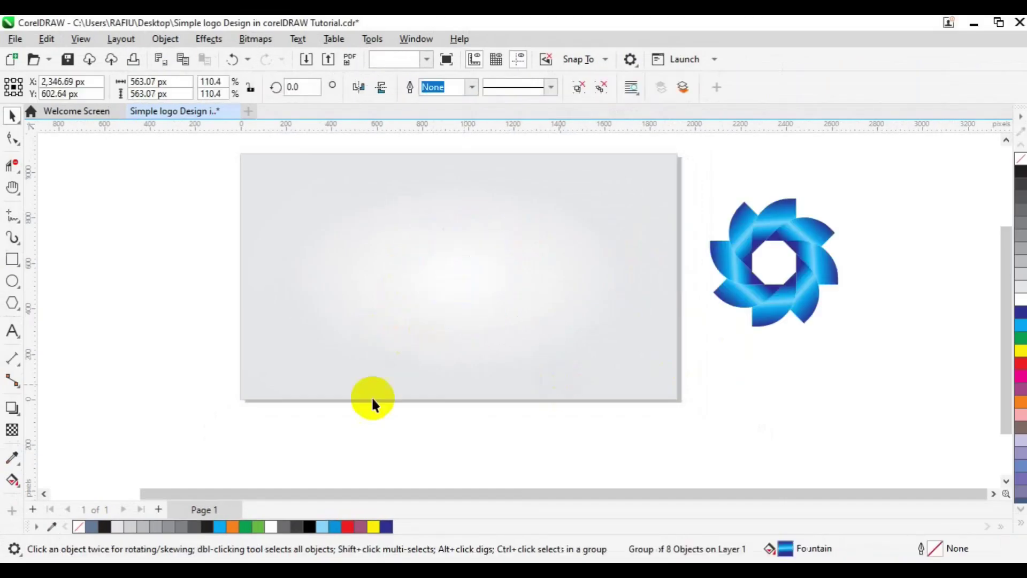
Draw a tall upright rectangle on the page, about 282 px wide and 600 px high.
{"action": "left_click", "coordinate": [303, 389]}
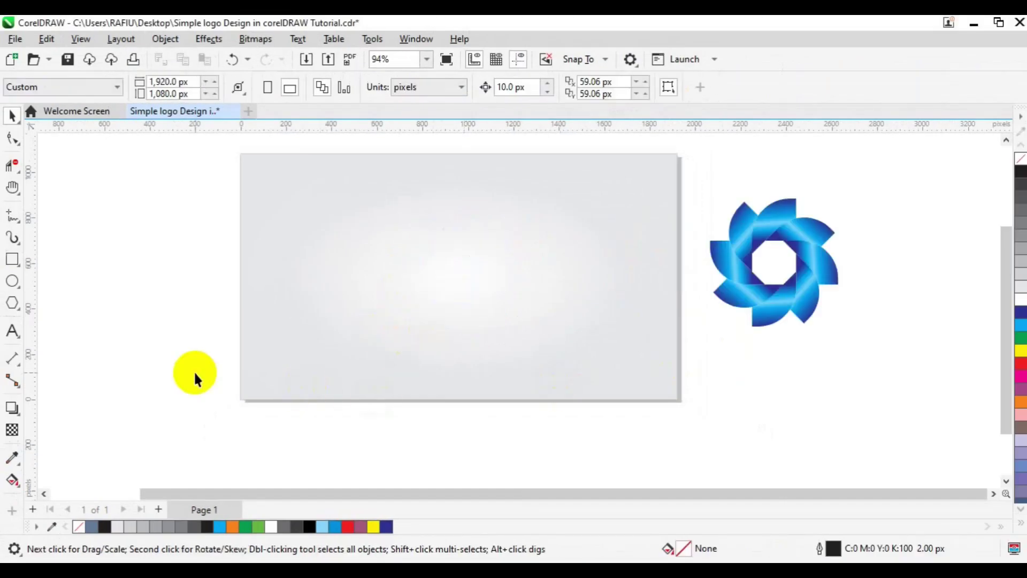
{"action": "left_click", "coordinate": [12, 260]}
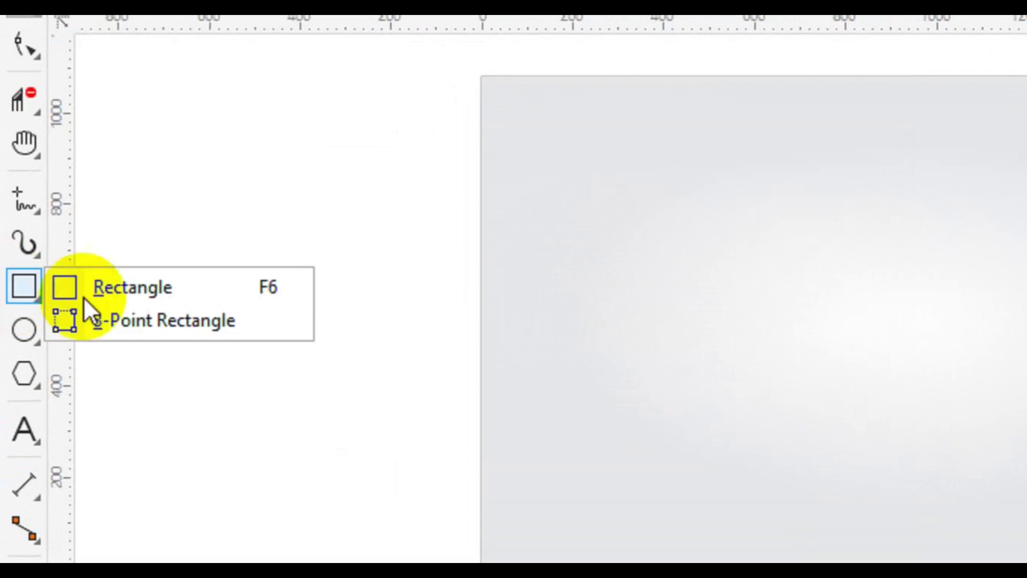
{"action": "left_click", "coordinate": [156, 294]}
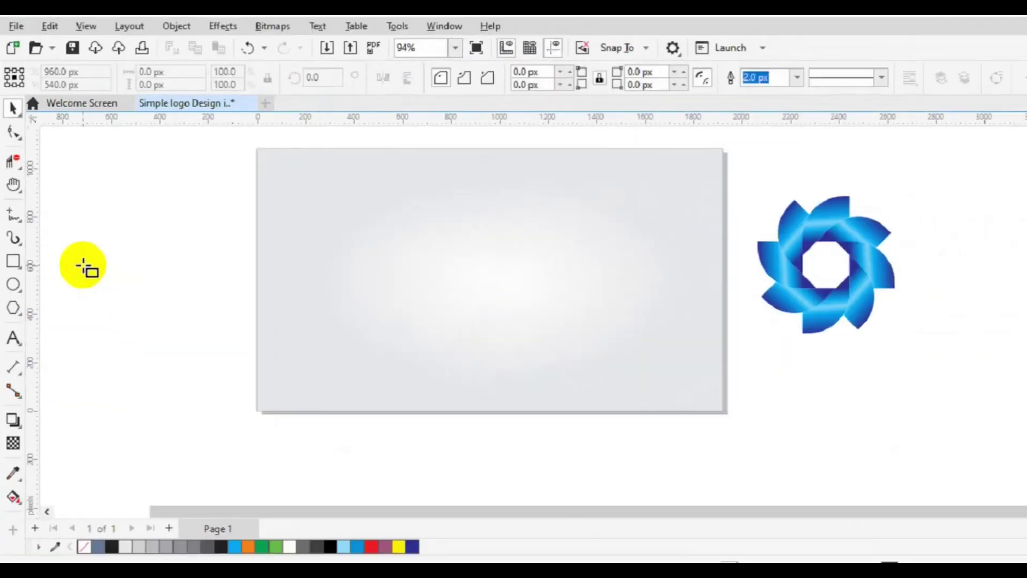
{"action": "left_click_drag", "start_coordinate": [367, 197], "coordinate": [431, 333]}
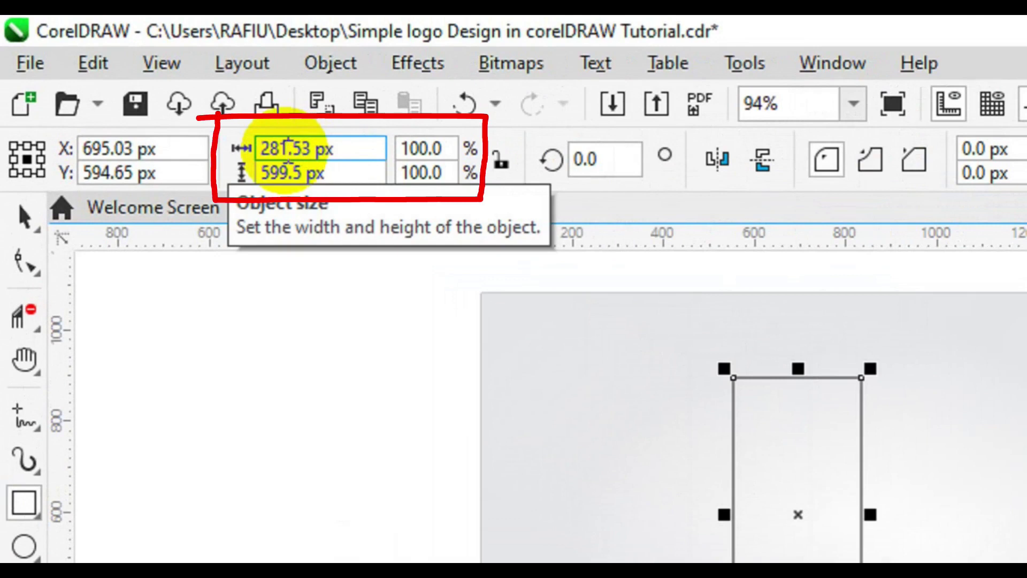
Set the rectangle's size to 175 px wide by 510 px high and centre it on the page.
{"action": "double_click", "coordinate": [289, 149]}
{"action": "type", "text": "175"}
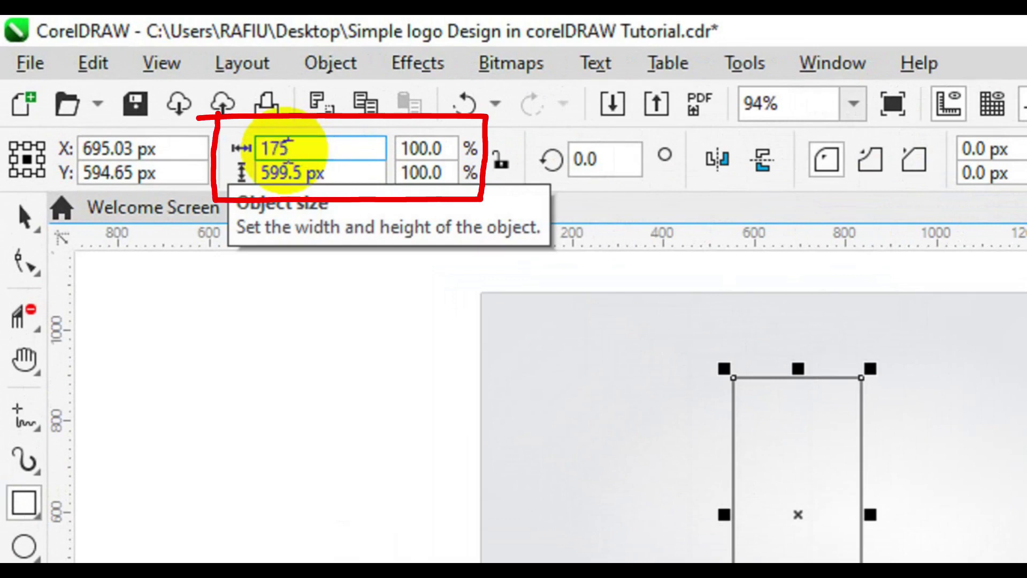
{"action": "key", "text": "Tab"}
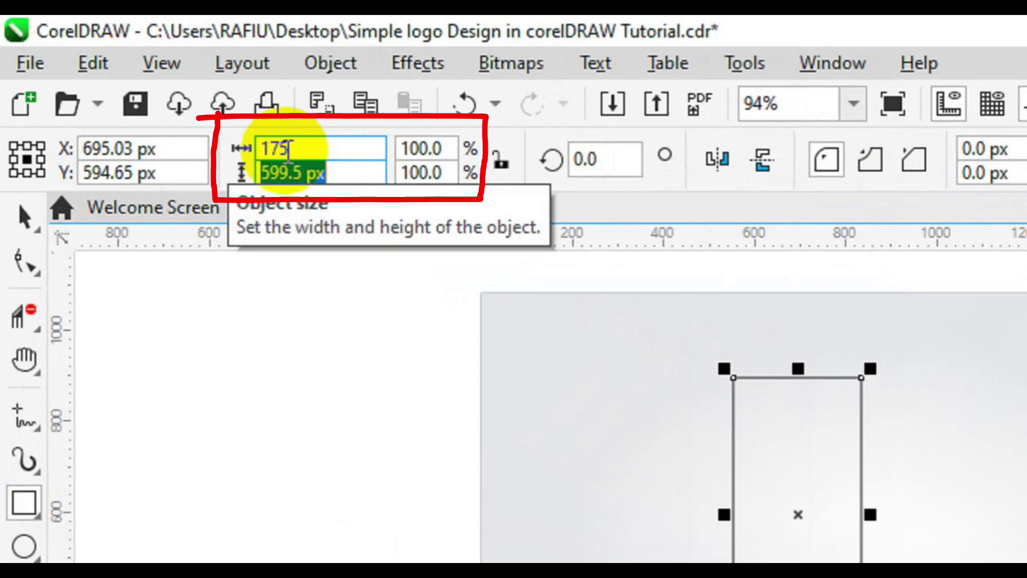
{"action": "type", "text": "510"}
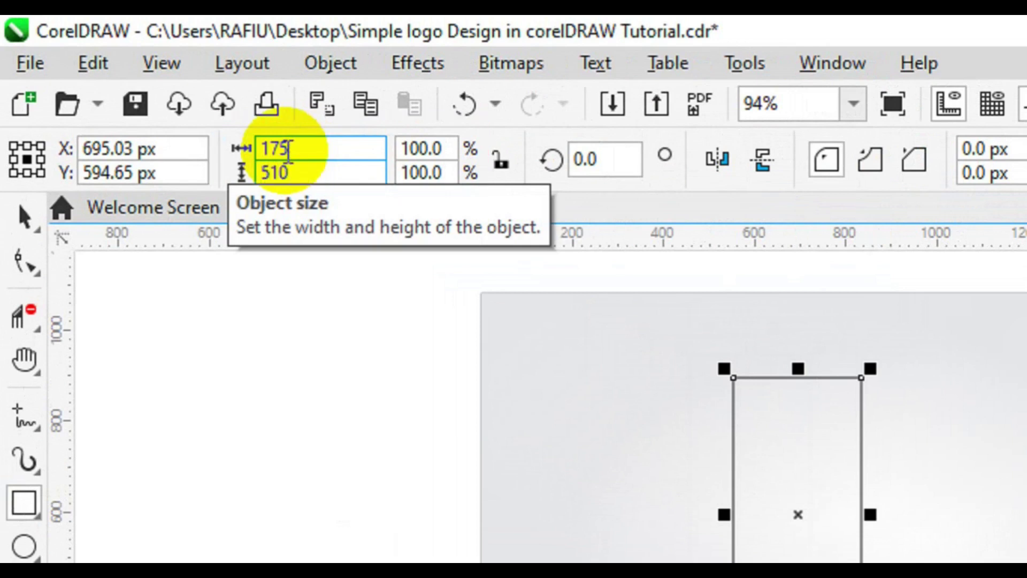
{"action": "key", "text": "Return"}
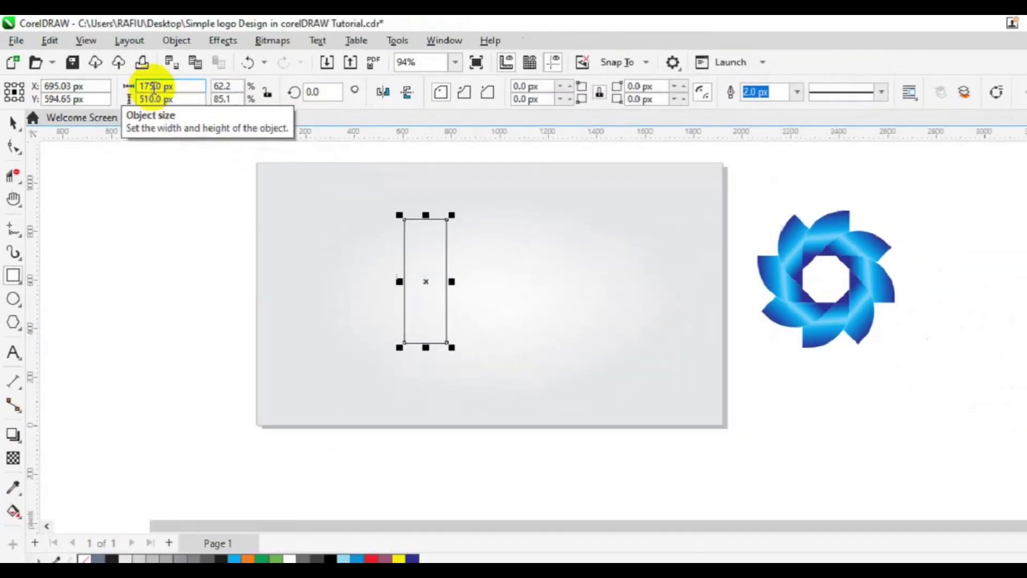
{"action": "key", "text": "space"}
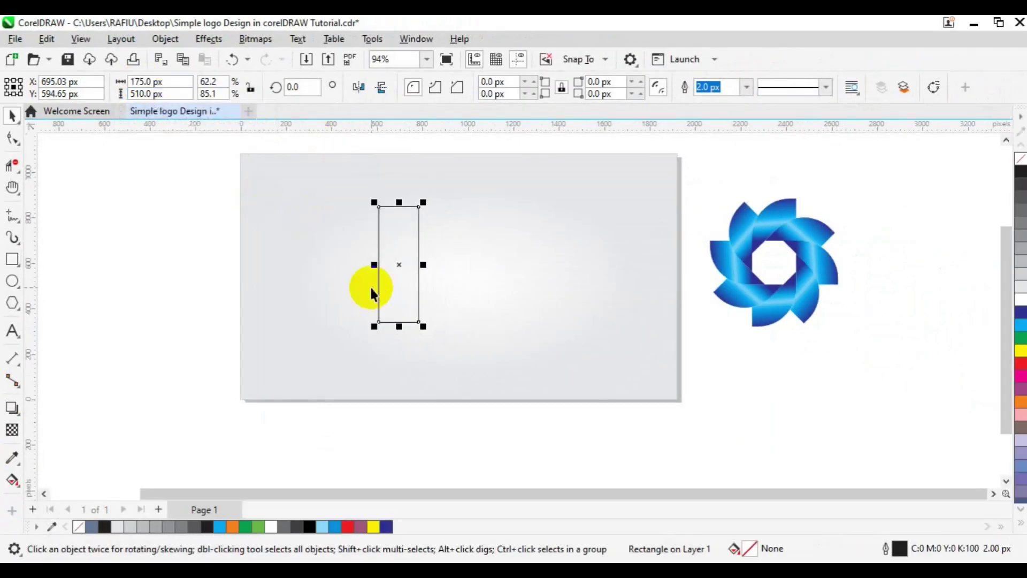
{"action": "key", "text": "p"}
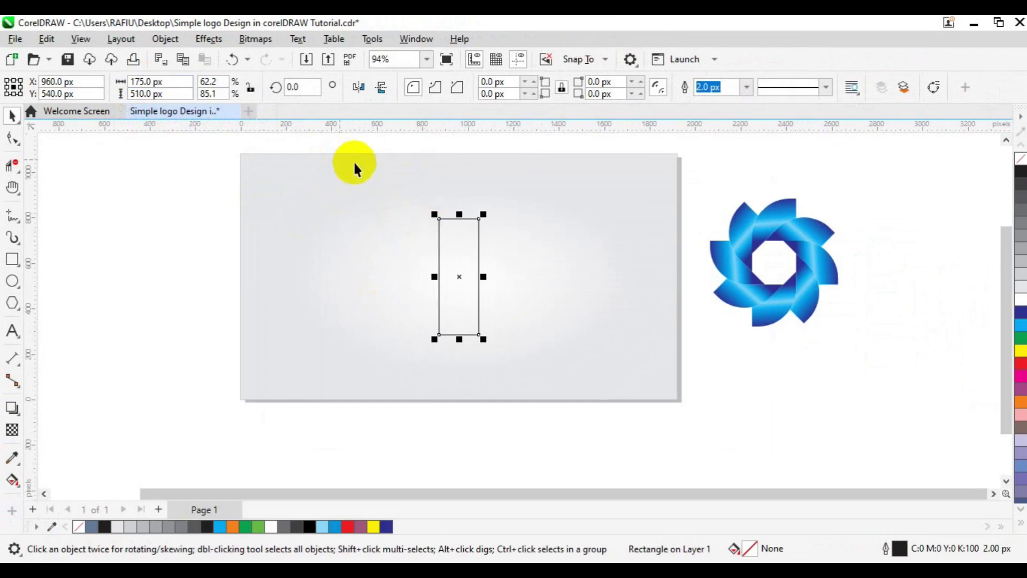
Fillet the rectangle's corners with a 150 px radius and mirror the resulting shape vertically.
{"action": "left_click", "coordinate": [412, 42]}
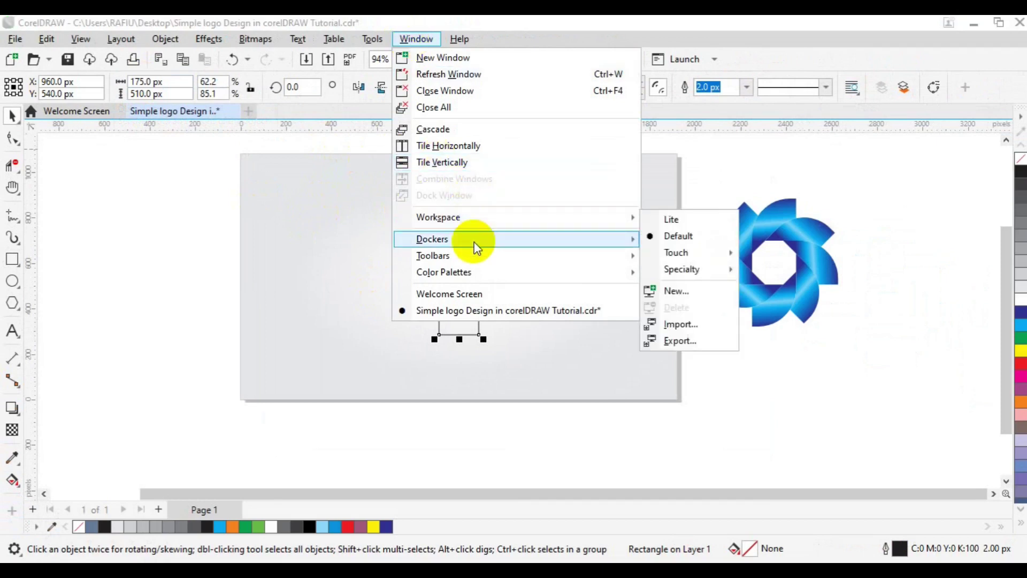
{"action": "mouse_move", "coordinate": [475, 243]}
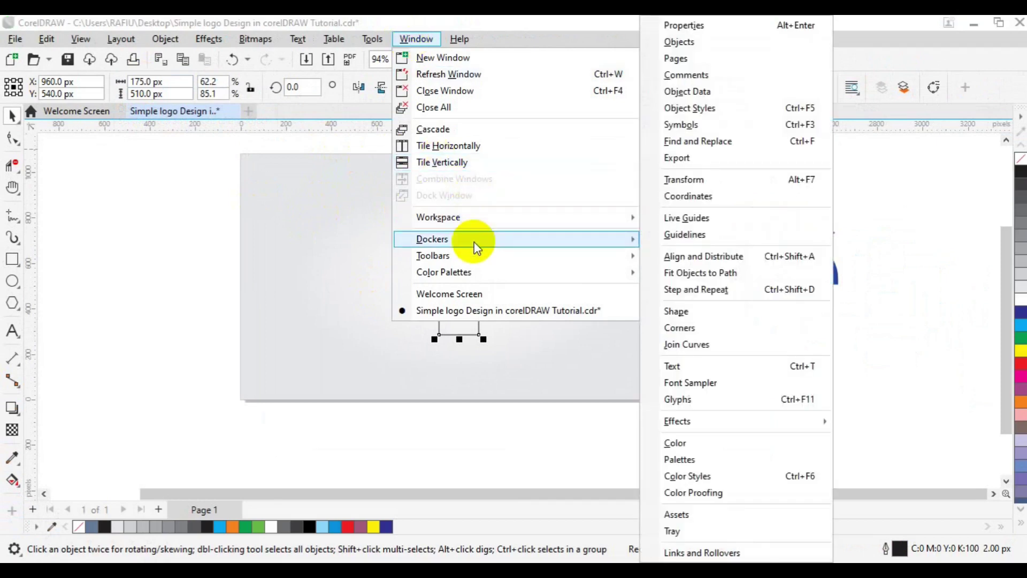
{"action": "left_click", "coordinate": [680, 327]}
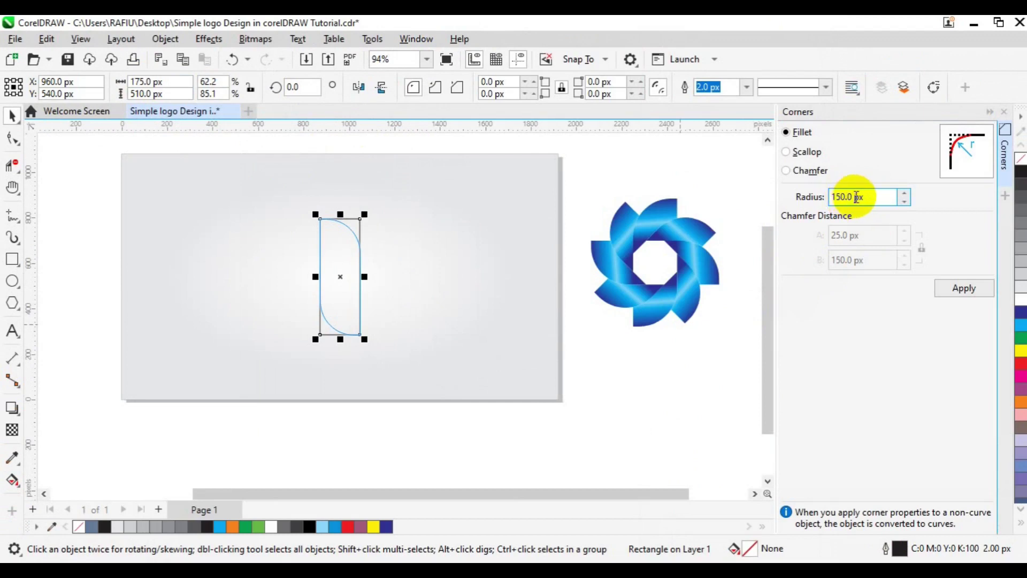
{"action": "right_click", "coordinate": [842, 197]}
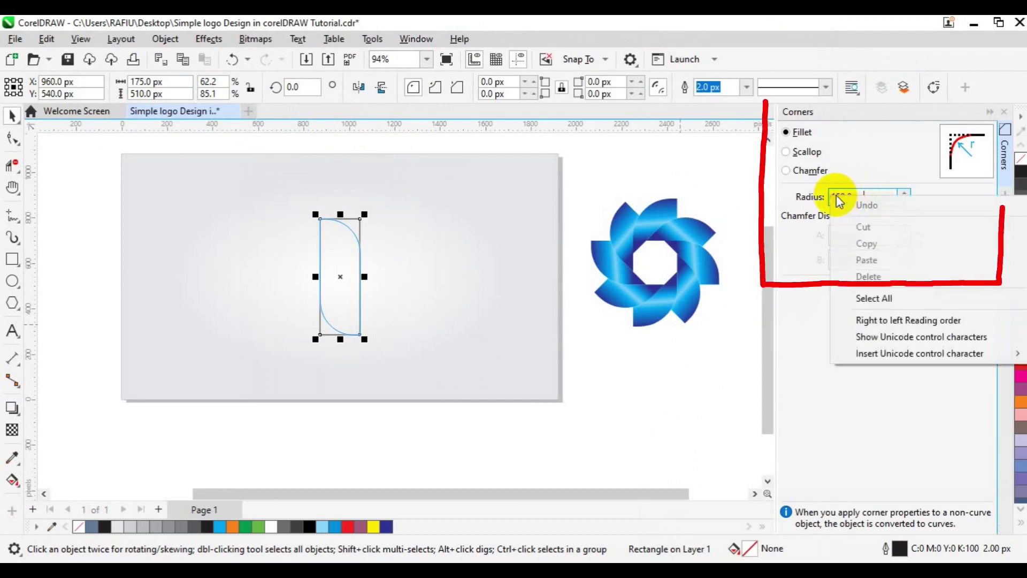
{"action": "left_click", "coordinate": [848, 195]}
{"action": "left_click_drag", "start_coordinate": [864, 195], "coordinate": [806, 196]}
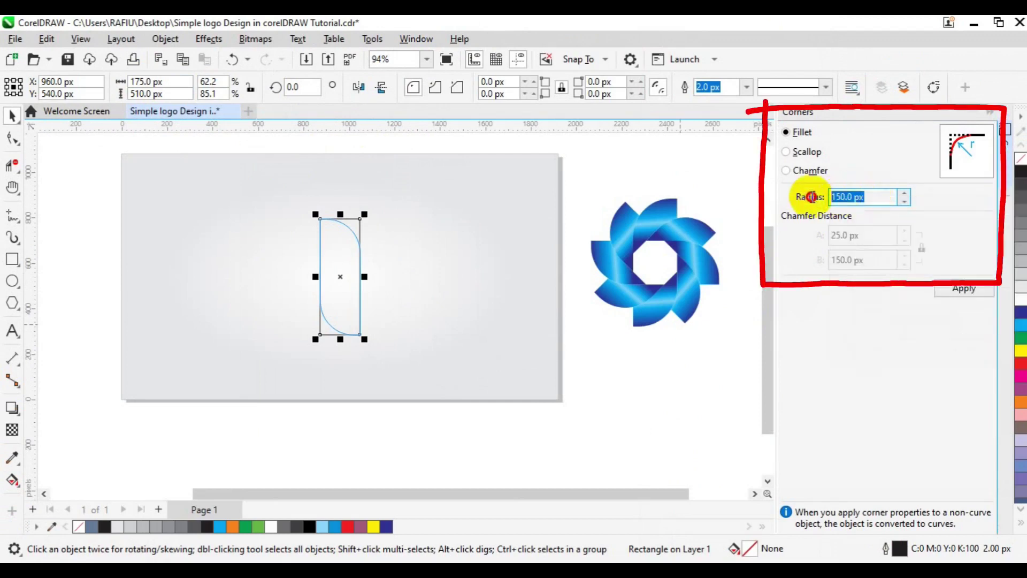
{"action": "left_click", "coordinate": [965, 289]}
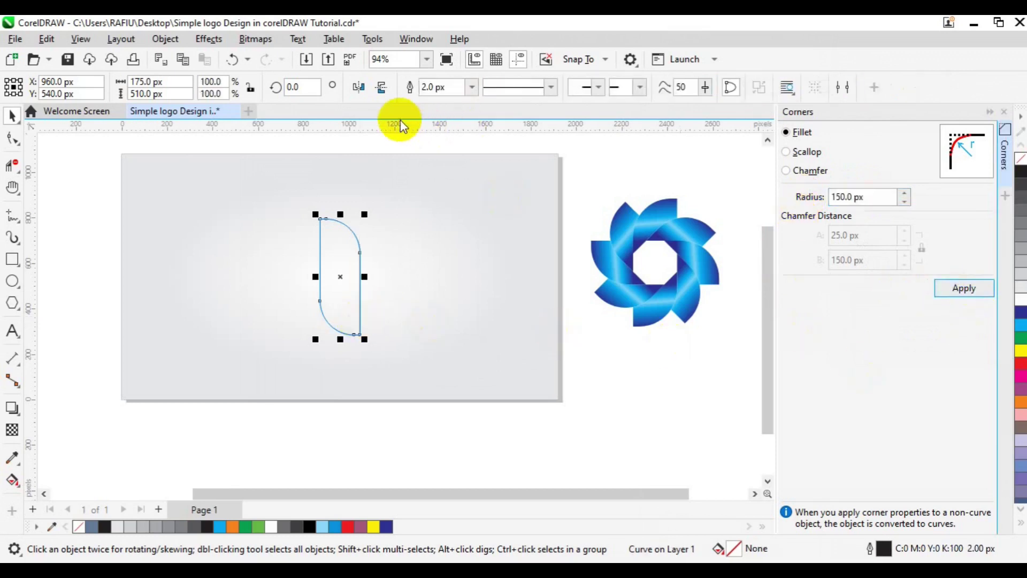
{"action": "left_click", "coordinate": [386, 91]}
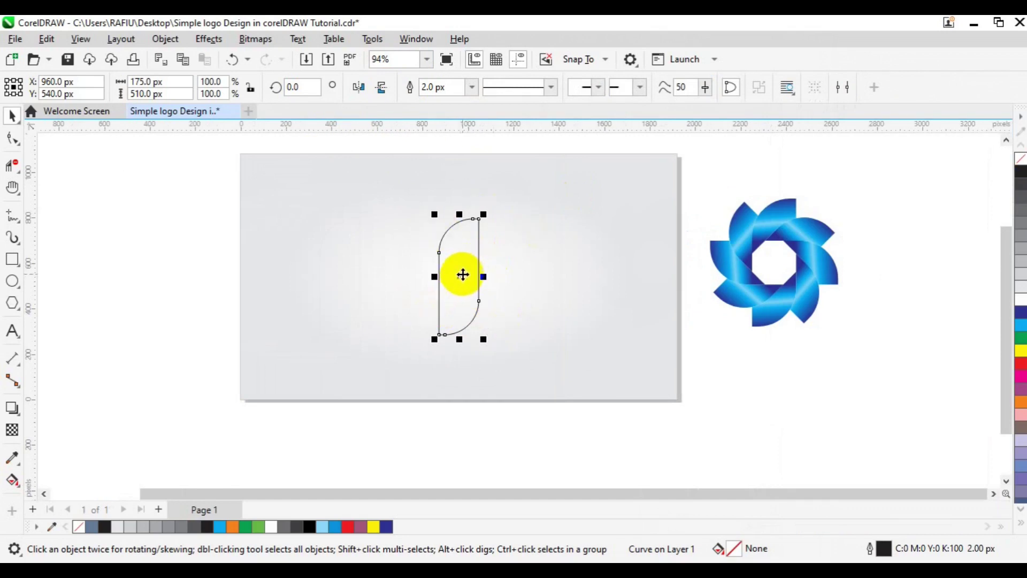
Create 8 copies of the rounded shape, each rotated by 45° about the shape's centre, and deselect the result.
{"action": "left_click", "coordinate": [416, 40]}
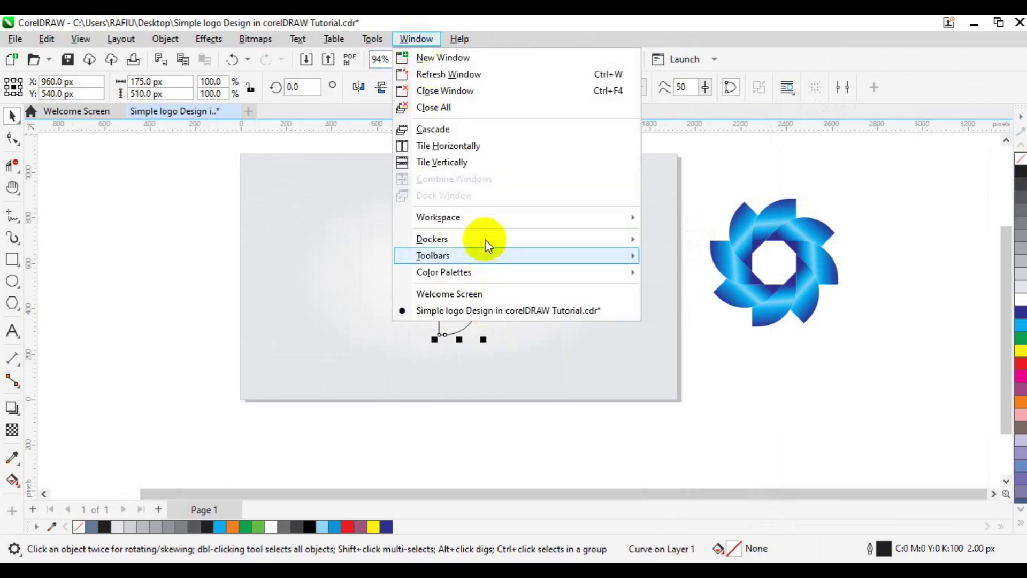
{"action": "mouse_move", "coordinate": [483, 236]}
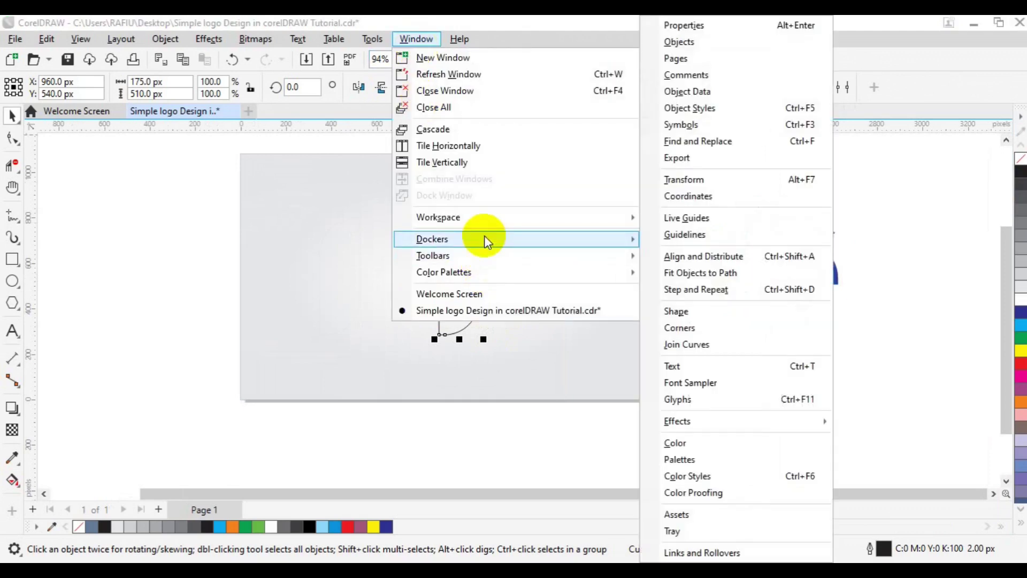
{"action": "left_click", "coordinate": [682, 180]}
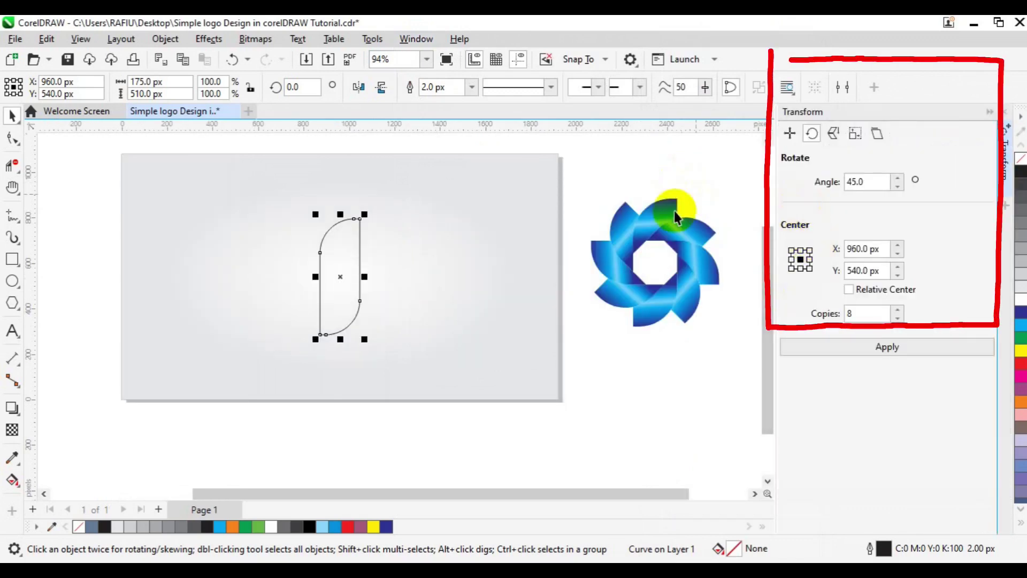
{"action": "left_click", "coordinate": [341, 275]}
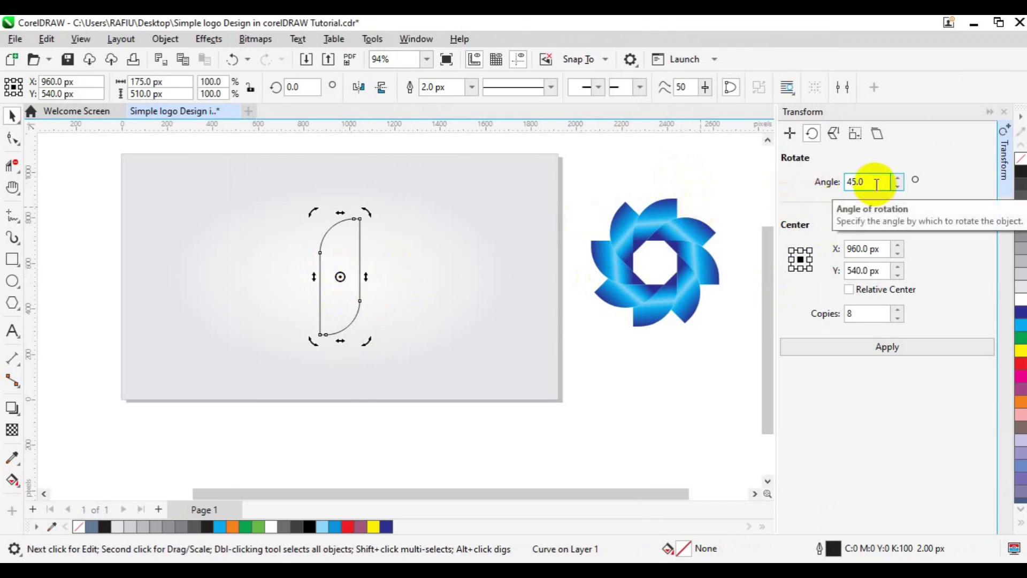
{"action": "left_click_drag", "start_coordinate": [868, 182], "coordinate": [835, 184]}
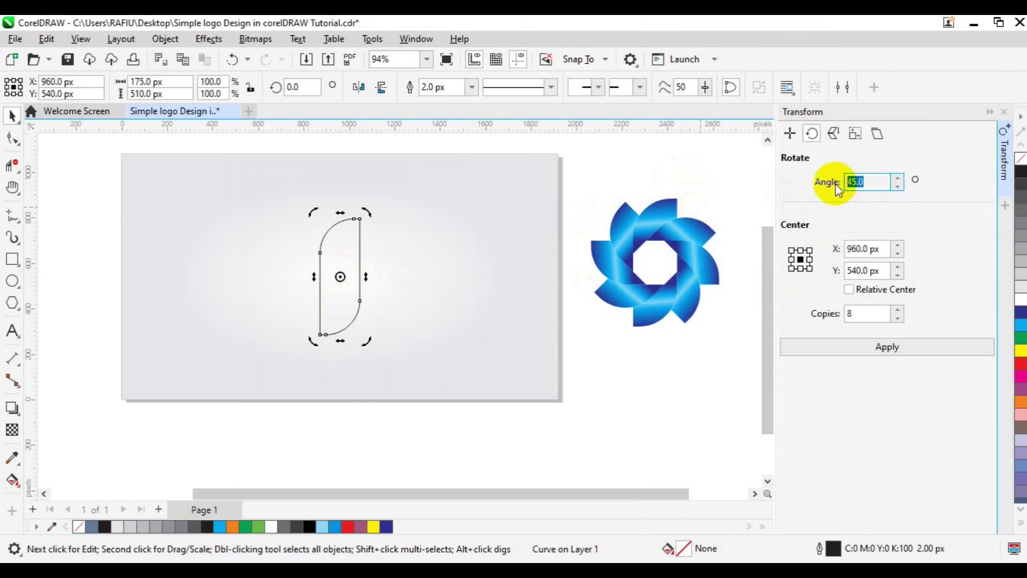
{"action": "left_click_drag", "start_coordinate": [874, 312], "coordinate": [820, 314]}
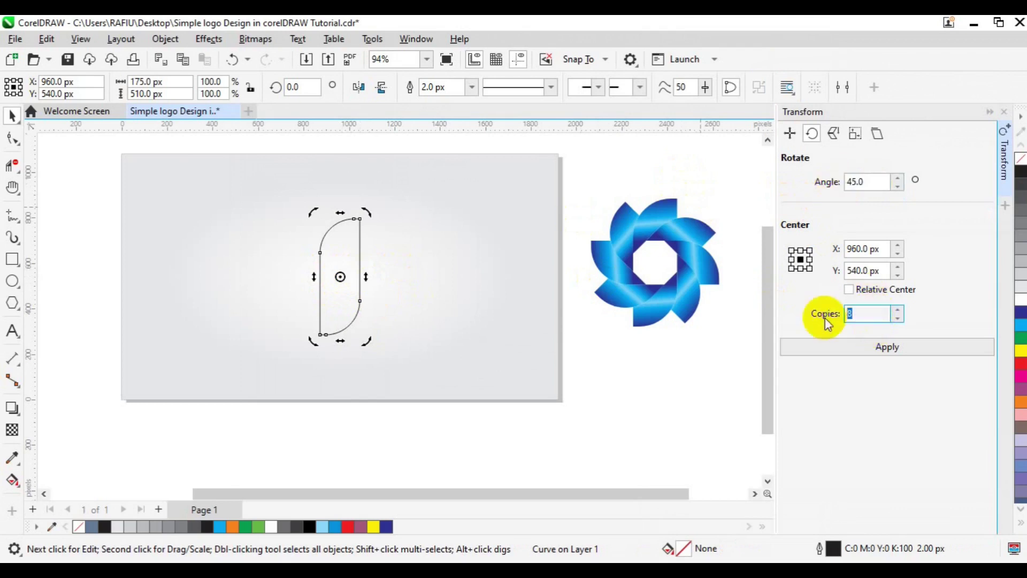
{"action": "left_click", "coordinate": [863, 347]}
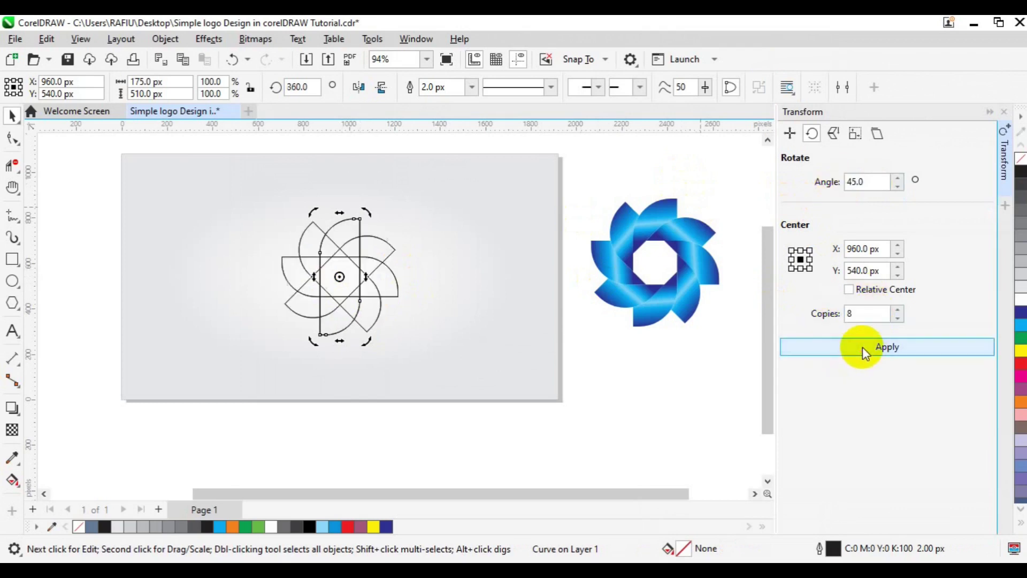
{"action": "left_click", "coordinate": [579, 361]}
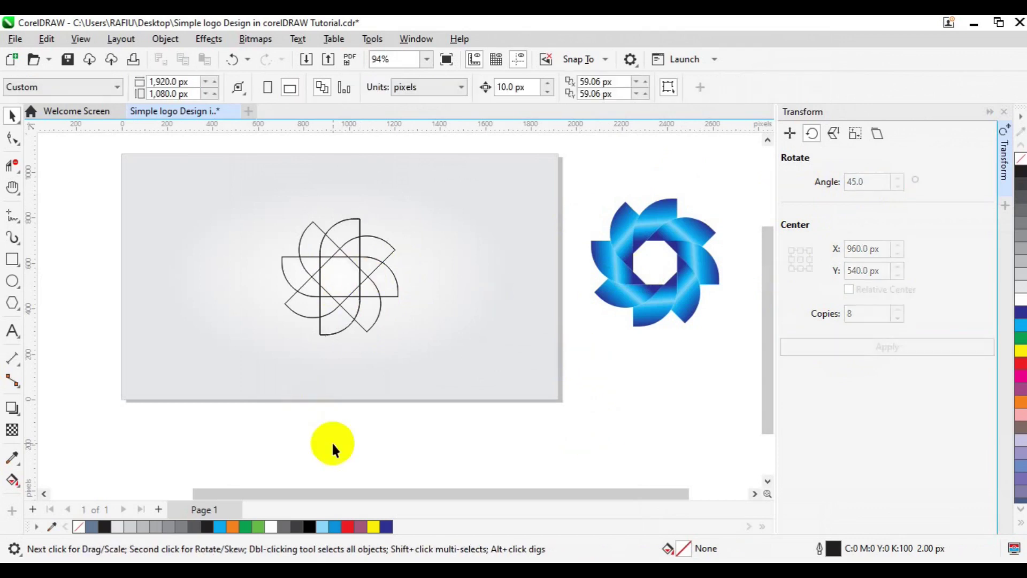
Delete the line segments crossing the top petal with Virtual Segment Delete and colour the cleared region with Smart Fill.
{"action": "left_click", "coordinate": [18, 170]}
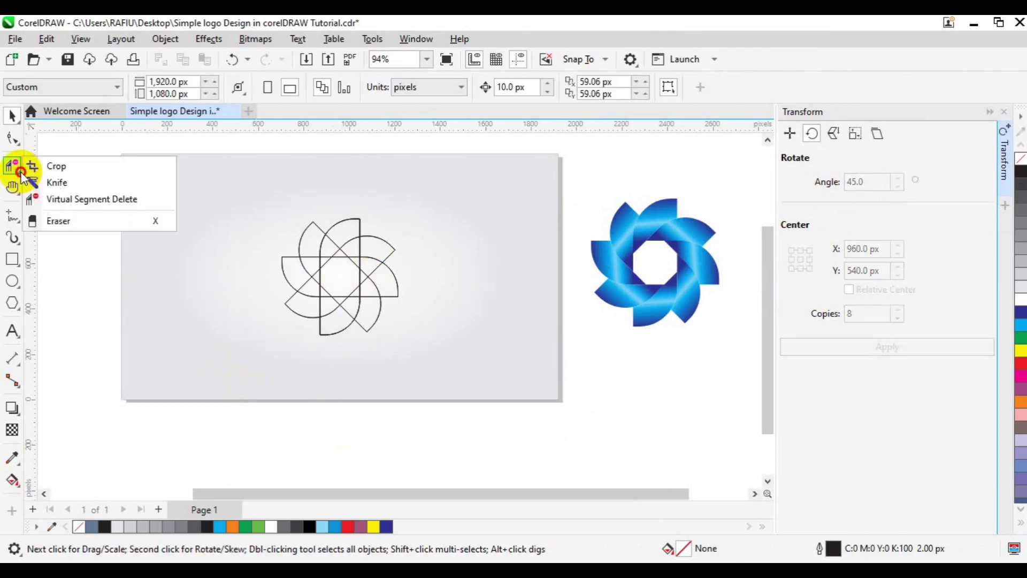
{"action": "left_click", "coordinate": [67, 198]}
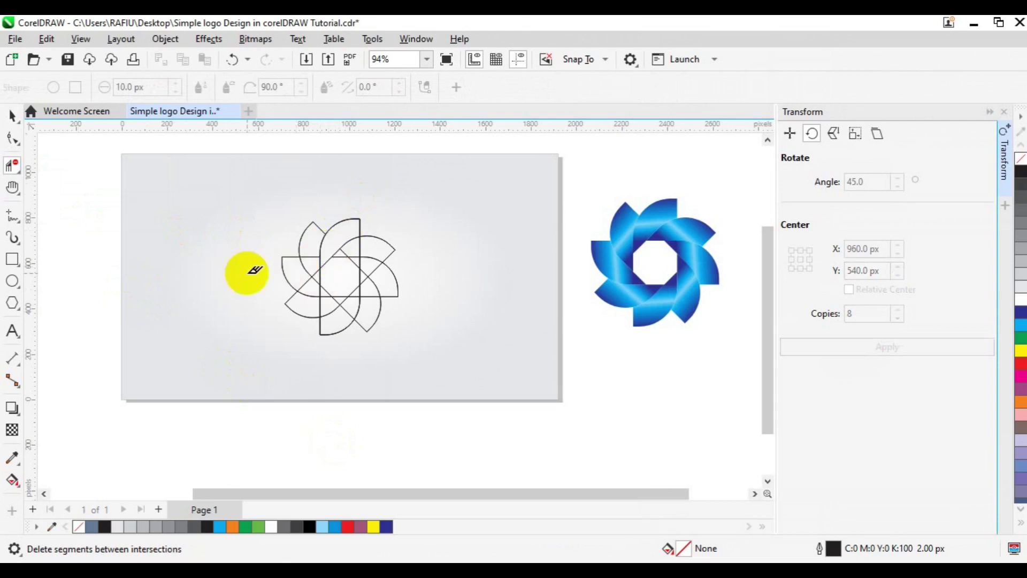
{"action": "left_click", "coordinate": [12, 484]}
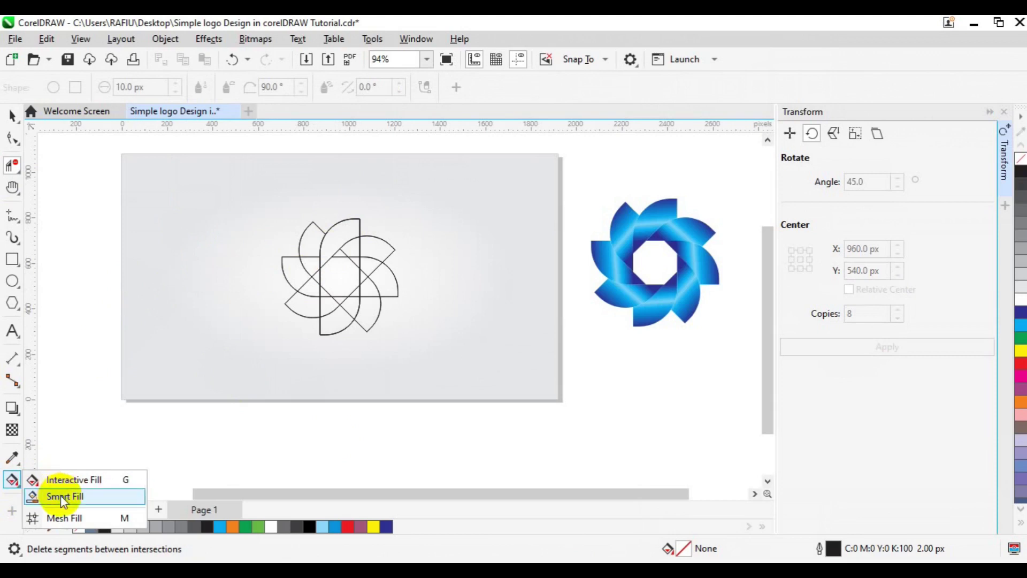
{"action": "left_click", "coordinate": [60, 495]}
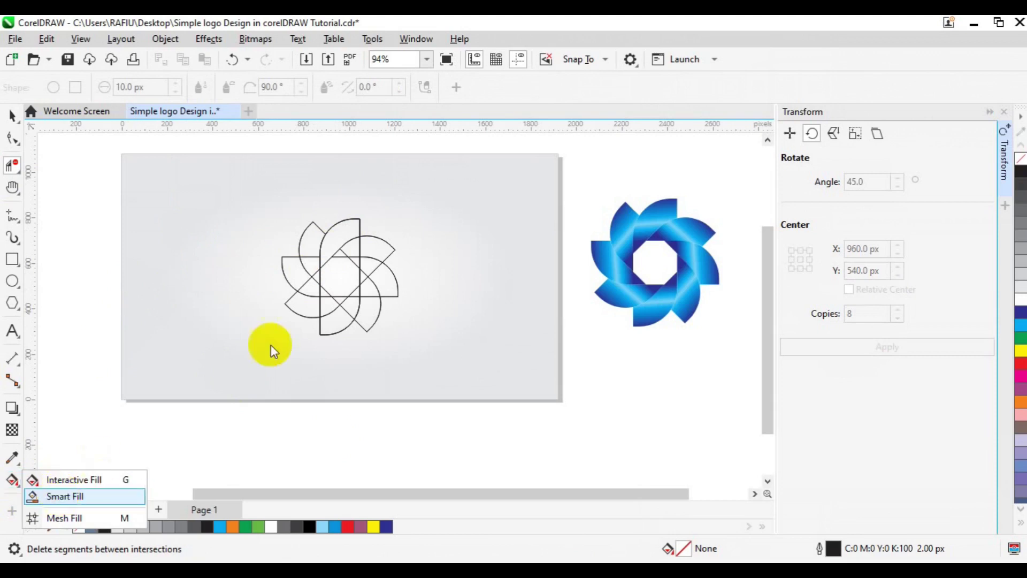
{"action": "left_click", "coordinate": [332, 247]}
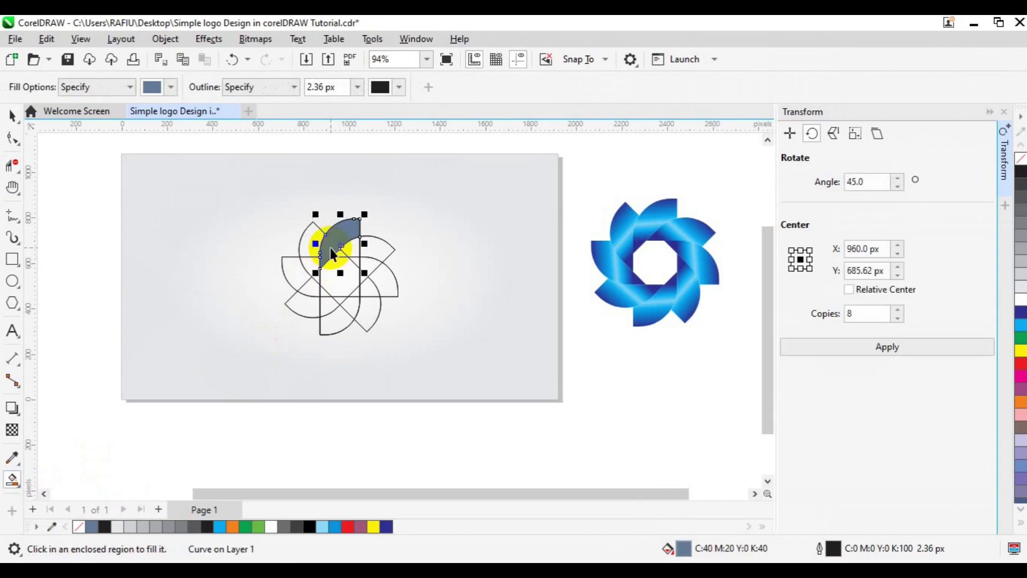
Remove the outline from the filled top petal and deselect it.
{"action": "key", "text": "space"}
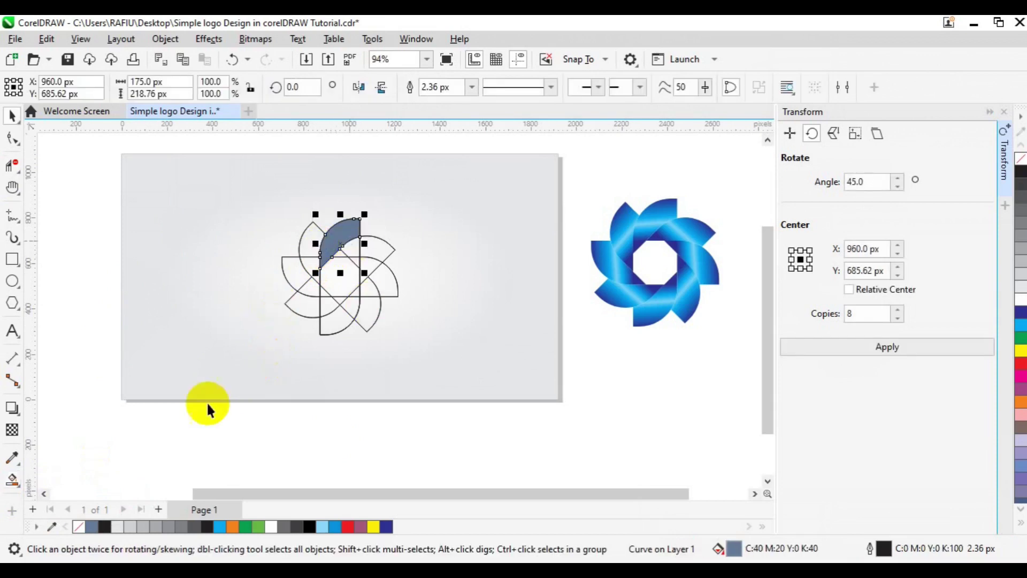
{"action": "right_click", "coordinate": [80, 527]}
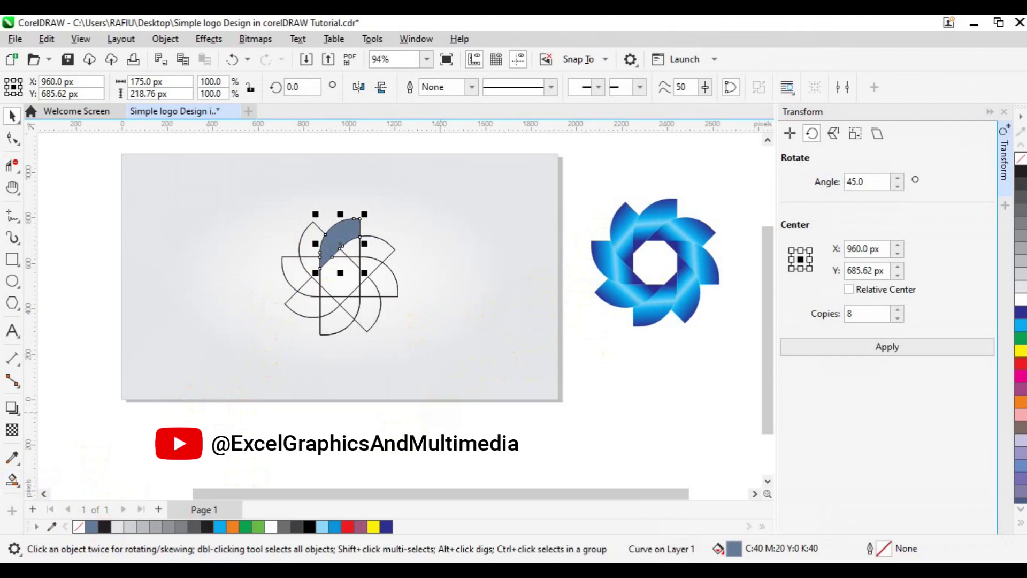
{"action": "left_click", "coordinate": [486, 377]}
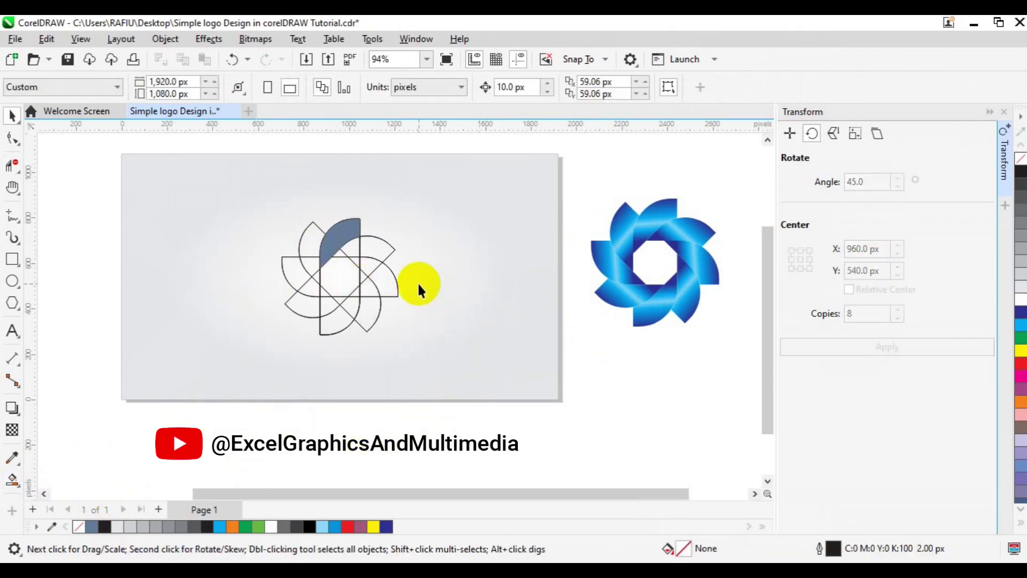
Copy the blue fountain fill from the reference logo beside the page onto the top petal with Interactive Fill.
{"action": "left_click", "coordinate": [336, 230]}
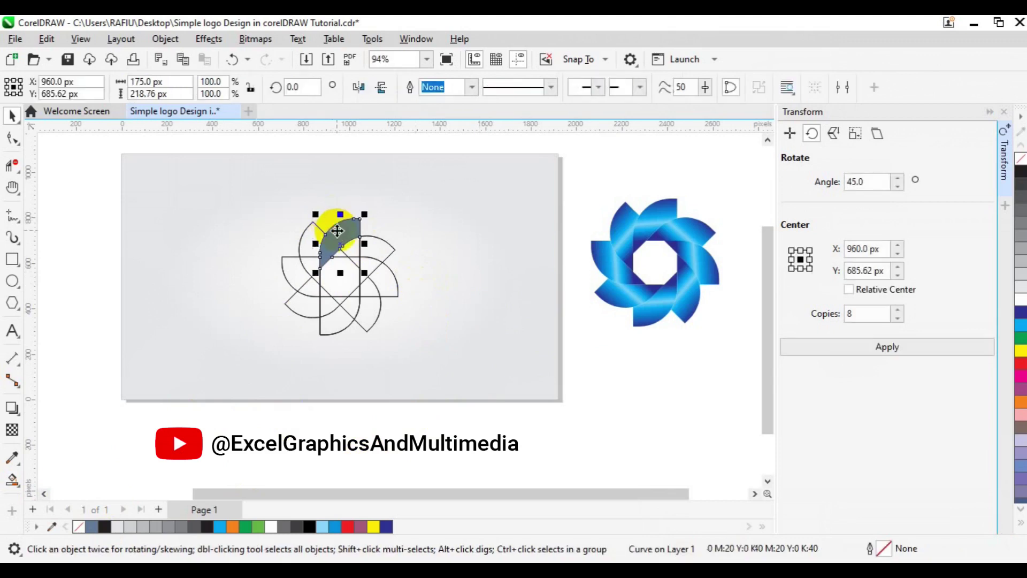
{"action": "left_click", "coordinate": [17, 488]}
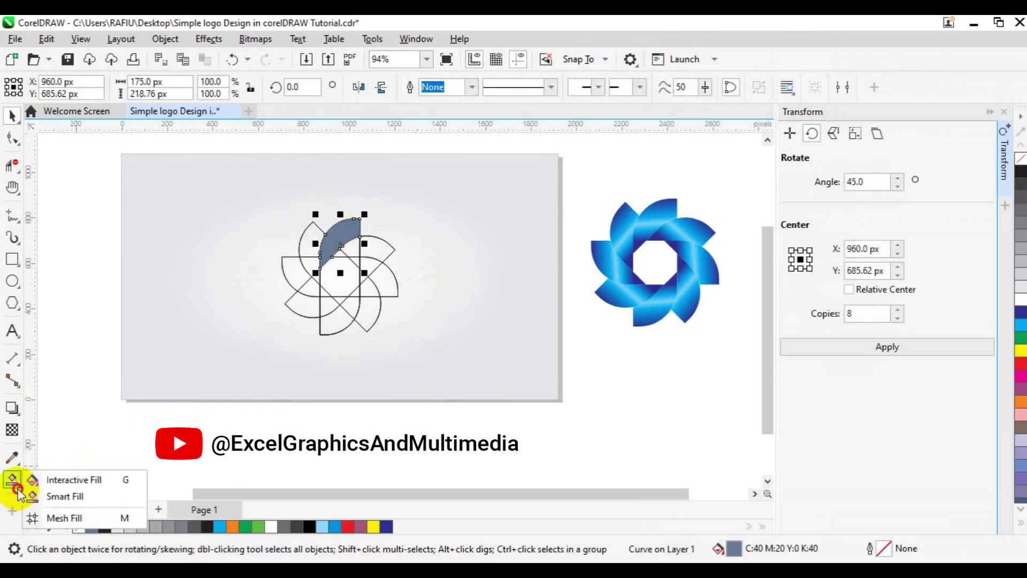
{"action": "left_click", "coordinate": [63, 480]}
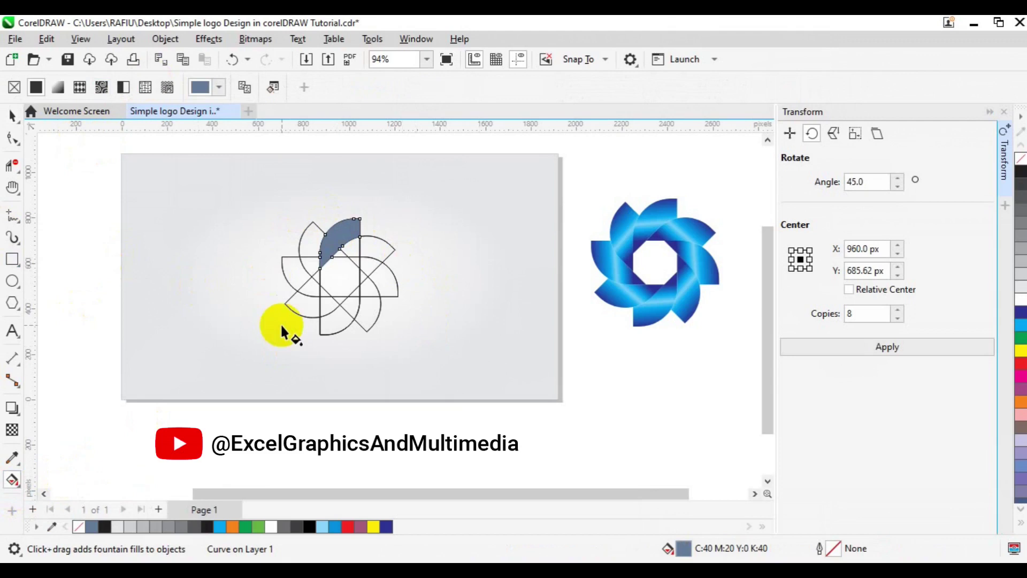
{"action": "left_click", "coordinate": [245, 88]}
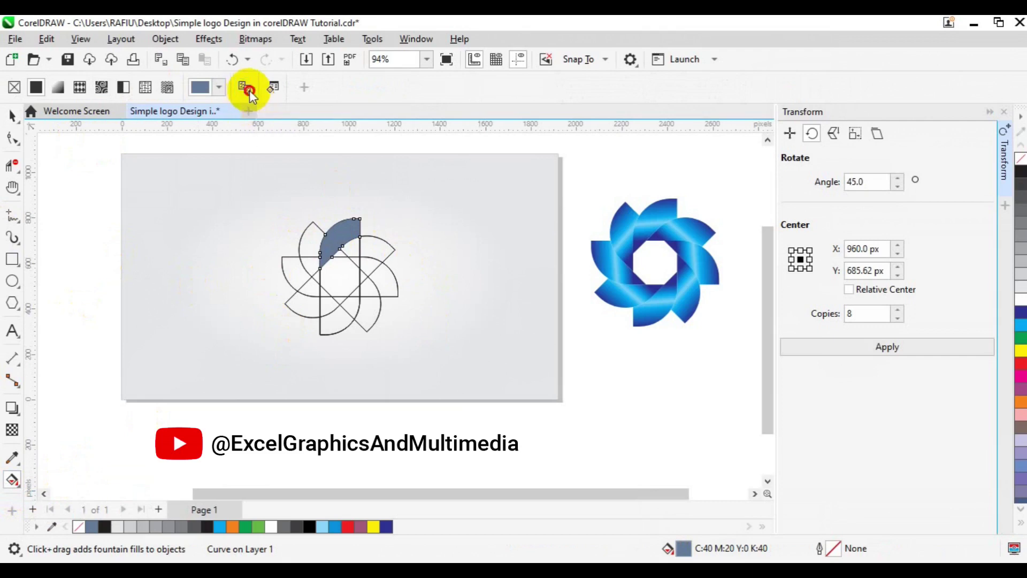
{"action": "left_click", "coordinate": [648, 214]}
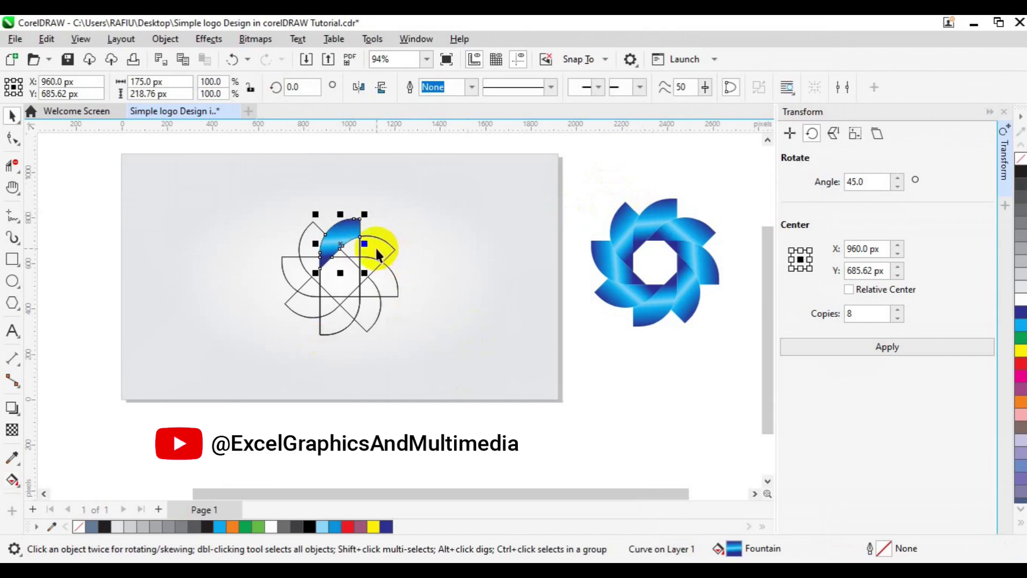
Place a horizontal and a vertical guideline crossing at the centre of the outlined pinwheel (X 960 px, Y 540 px).
{"action": "left_click", "coordinate": [350, 289]}
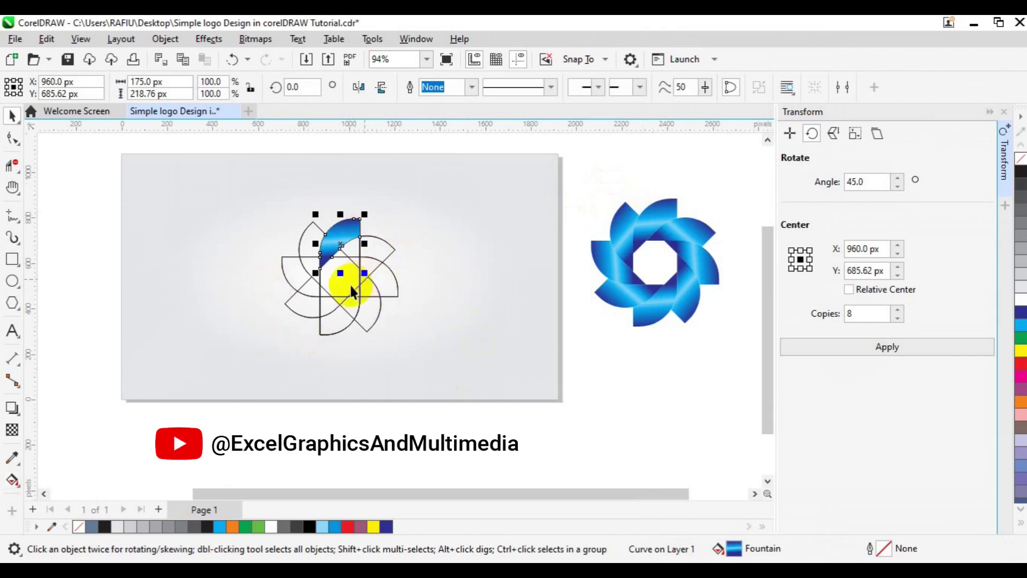
{"action": "left_click", "coordinate": [350, 289]}
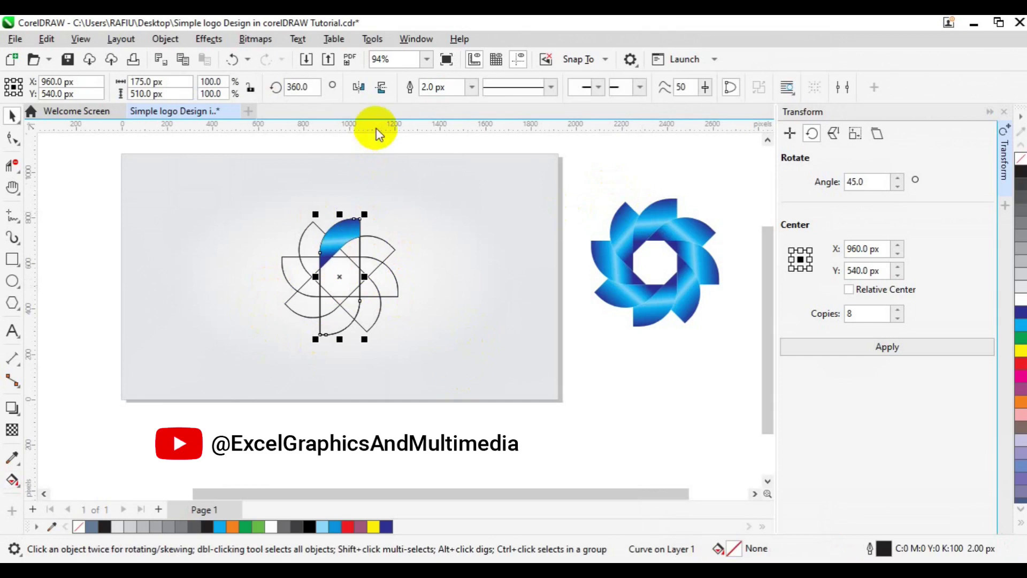
{"action": "left_click_drag", "start_coordinate": [374, 130], "coordinate": [380, 277]}
{"action": "left_click", "coordinate": [335, 293]}
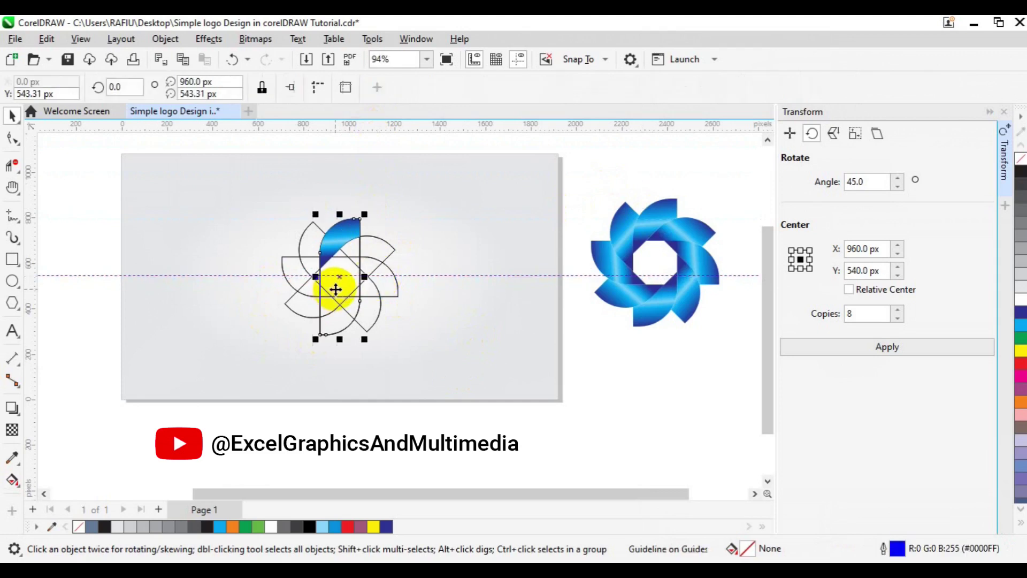
{"action": "left_click_drag", "start_coordinate": [32, 344], "coordinate": [344, 284]}
Move the gradient petal's rotation centre to the guideline intersection, create 8 copies rotated by 45° each, and deselect.
{"action": "left_click", "coordinate": [340, 235]}
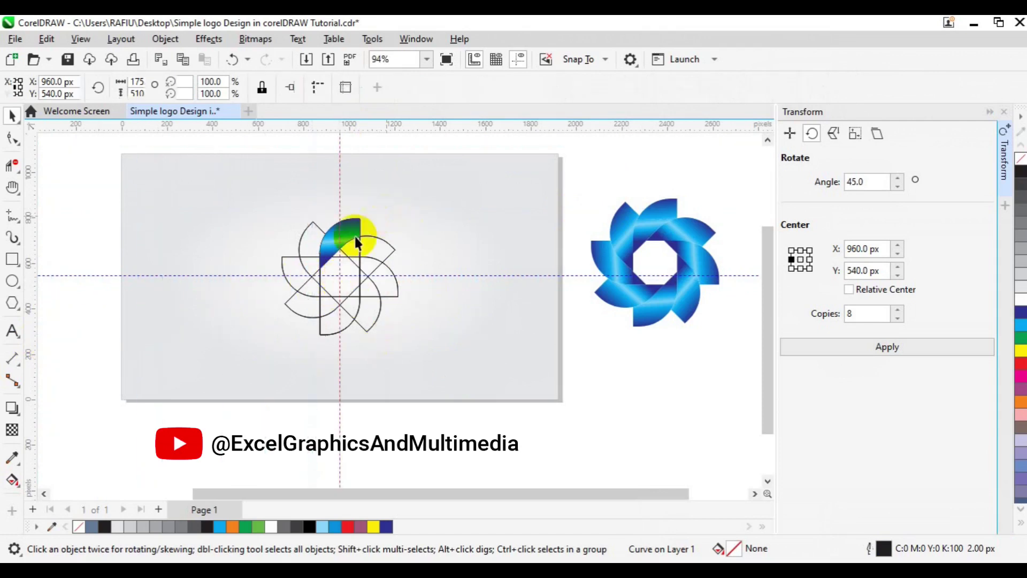
{"action": "left_click", "coordinate": [337, 247]}
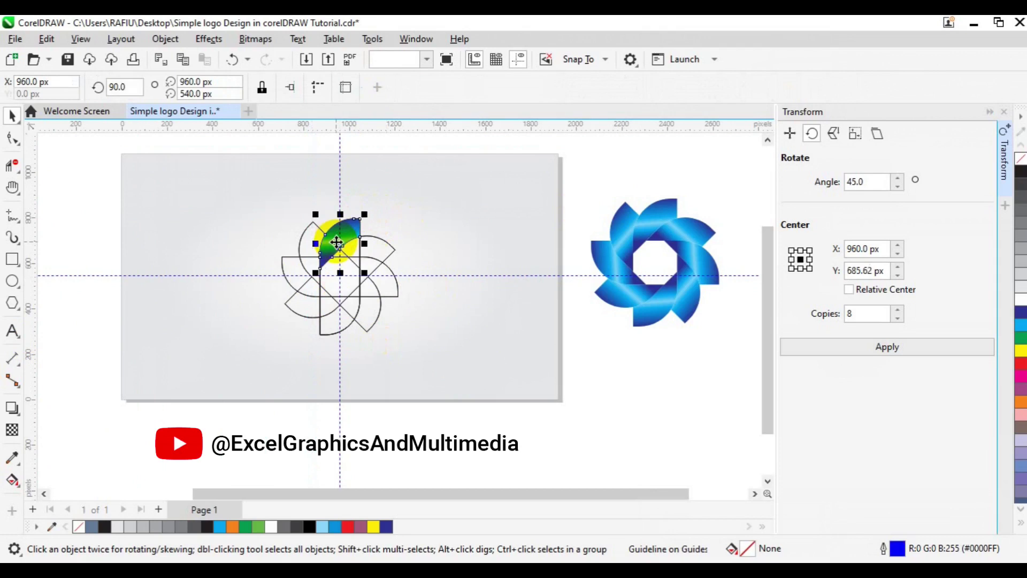
{"action": "left_click", "coordinate": [337, 248]}
{"action": "left_click", "coordinate": [339, 242]}
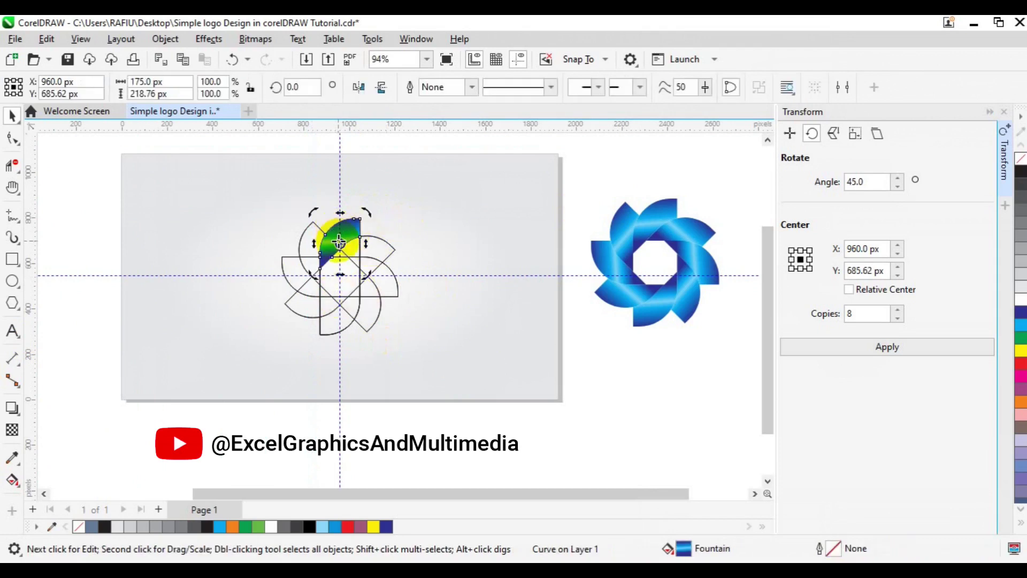
{"action": "left_click_drag", "start_coordinate": [340, 242], "coordinate": [342, 270]}
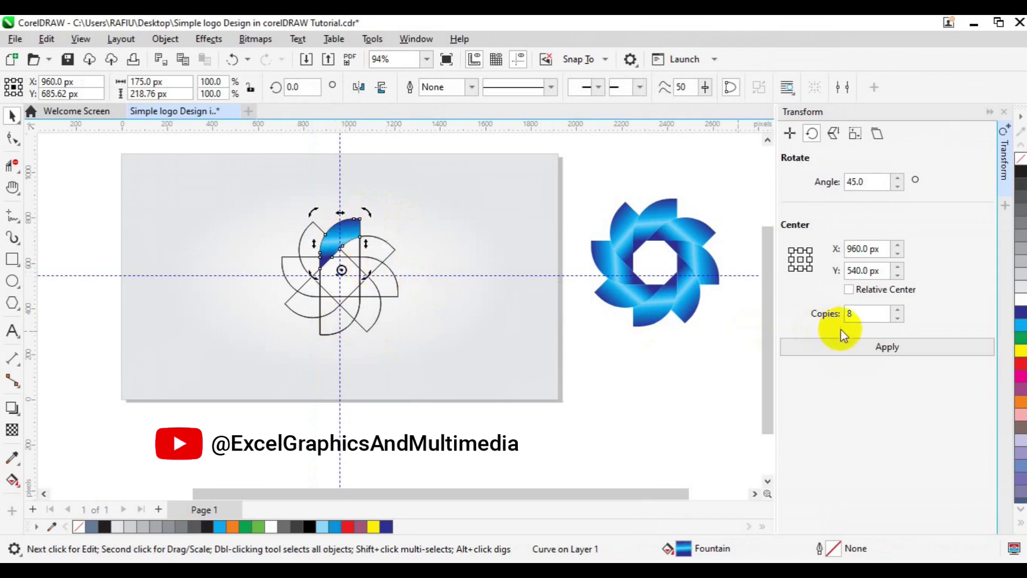
{"action": "left_click", "coordinate": [863, 350]}
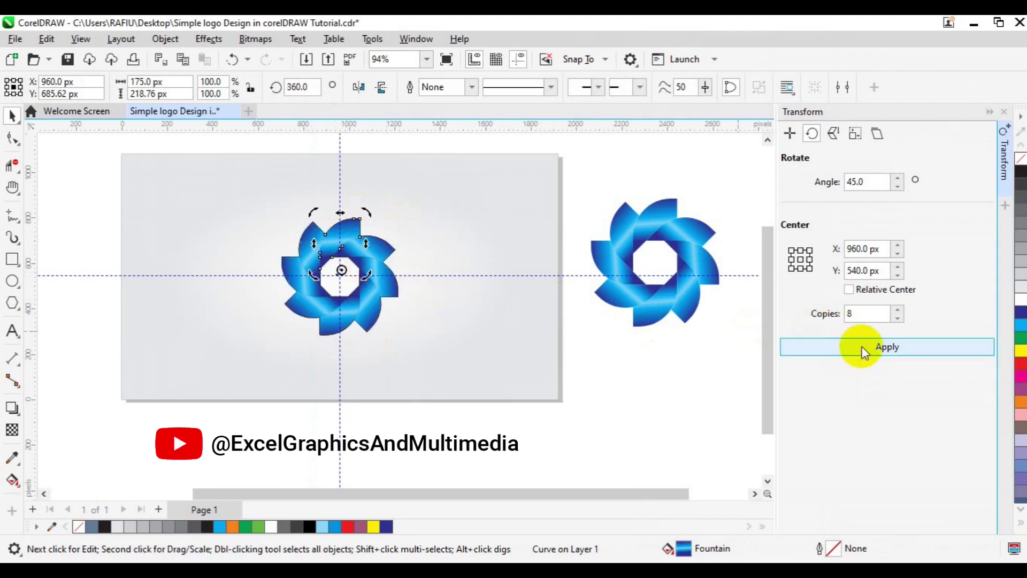
{"action": "left_click", "coordinate": [622, 381]}
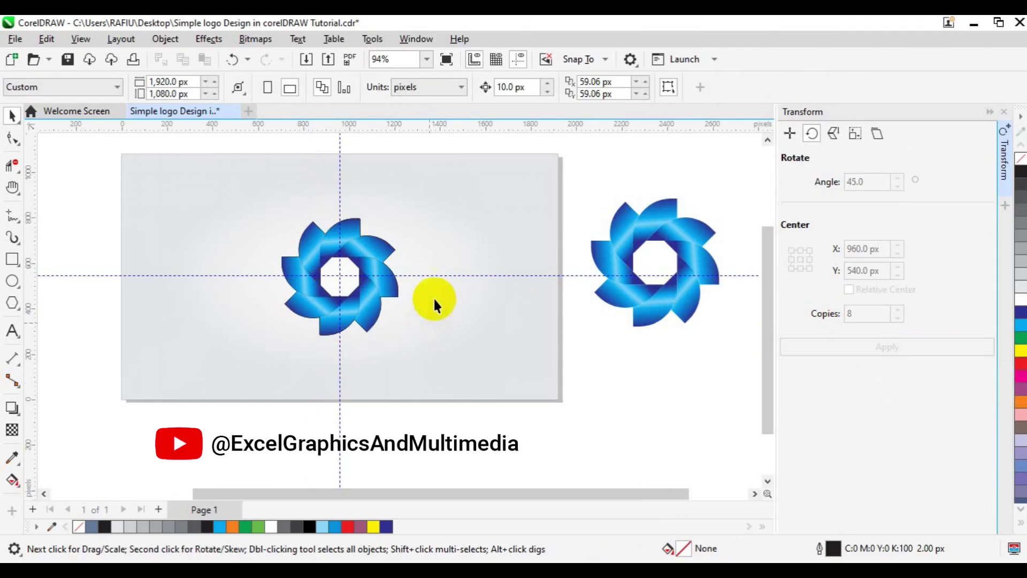
Select all eight gradient petals, move them off the outlines to about X 62 px, Y 371 px, and group them.
{"action": "left_click", "coordinate": [331, 326]}
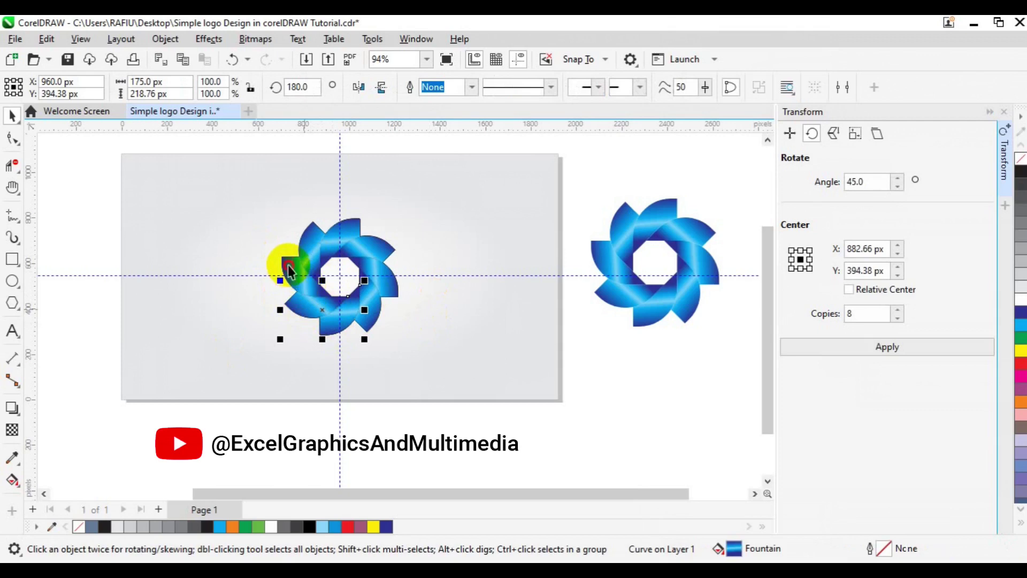
{"action": "left_click", "coordinate": [287, 267], "text": "shift"}
{"action": "left_click", "coordinate": [313, 231], "text": "shift"}
{"action": "left_click", "coordinate": [351, 231], "text": "shift"}
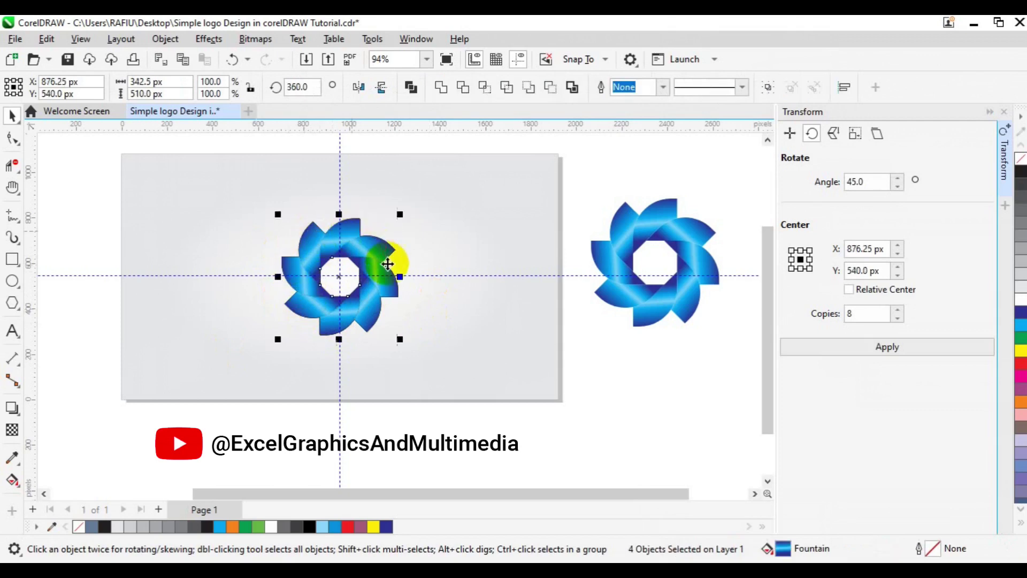
{"action": "left_click", "coordinate": [388, 283], "text": "shift"}
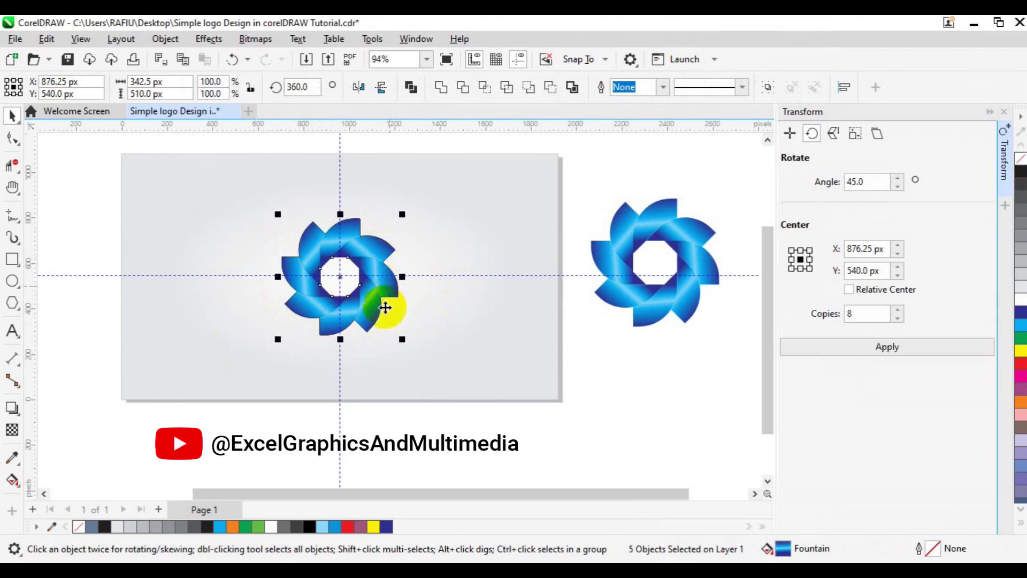
{"action": "left_click", "coordinate": [374, 318], "text": "shift"}
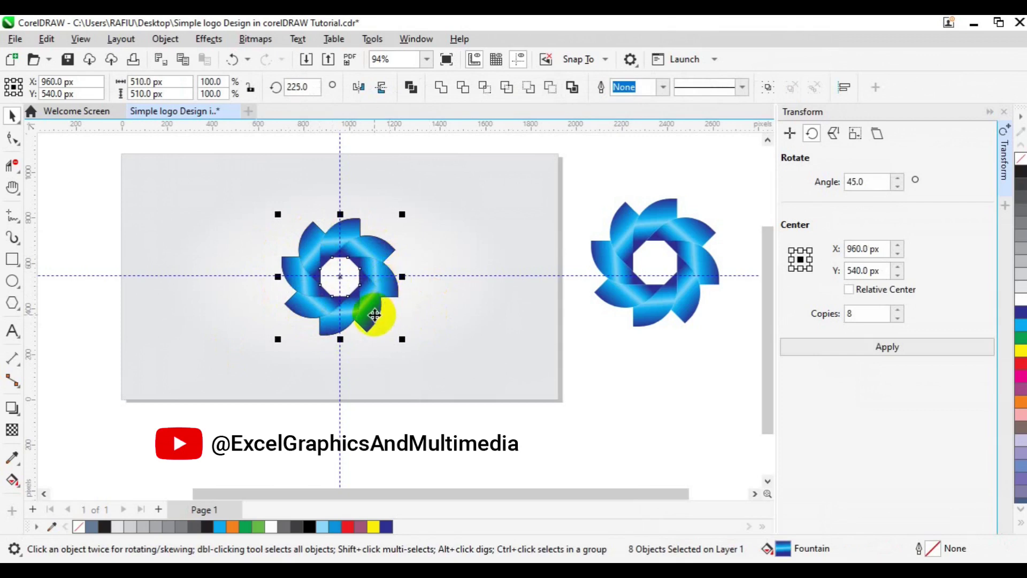
{"action": "left_click_drag", "start_coordinate": [374, 315], "coordinate": [170, 353]}
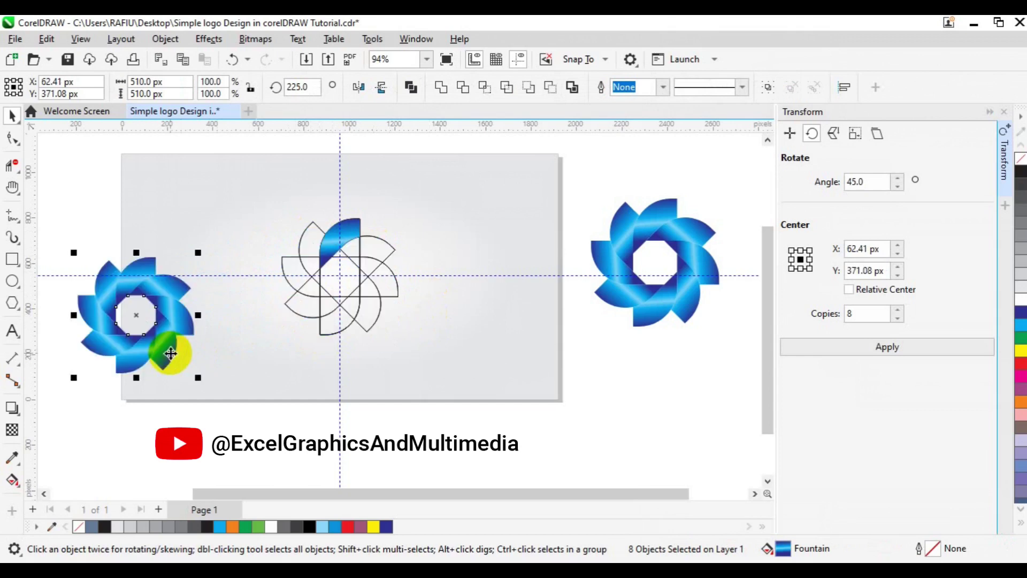
{"action": "left_click", "coordinate": [770, 87]}
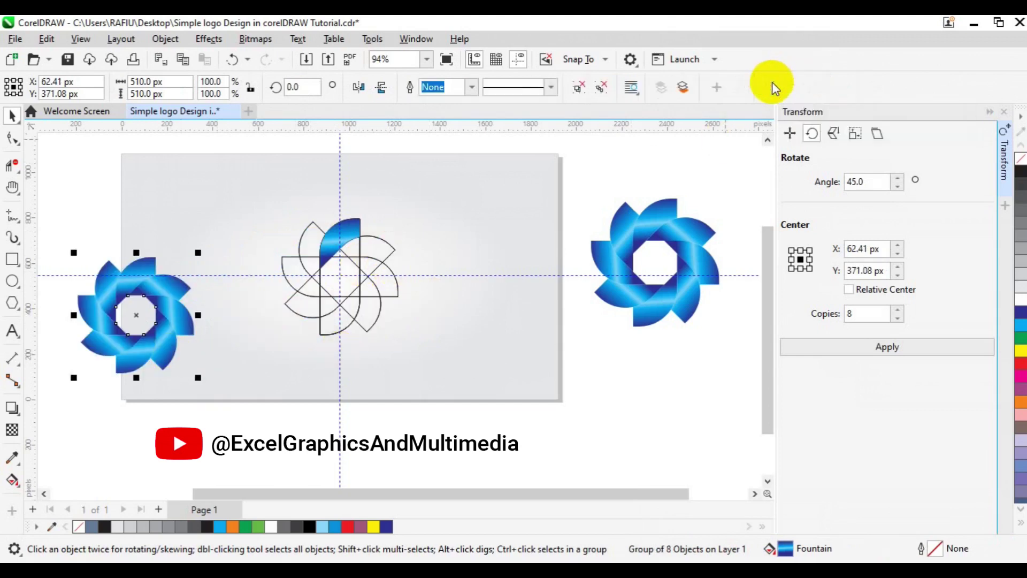
Collapse the Transform docker, delete the leftover construction outlines and original petal, and centre the petal group on the page.
{"action": "left_click", "coordinate": [1006, 190]}
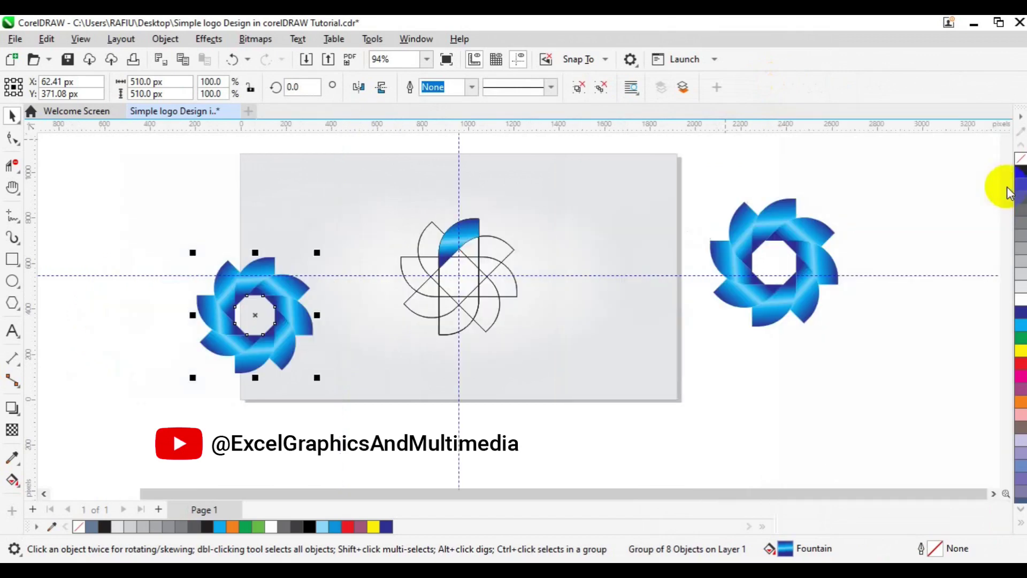
{"action": "left_click_drag", "start_coordinate": [386, 146], "coordinate": [604, 367]}
{"action": "key", "text": "Delete"}
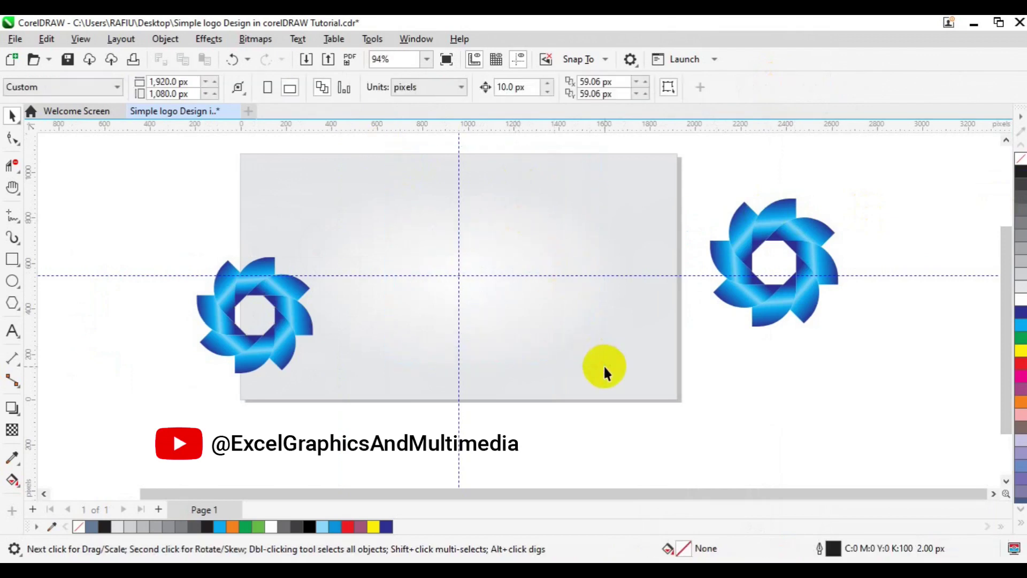
{"action": "left_click", "coordinate": [286, 335]}
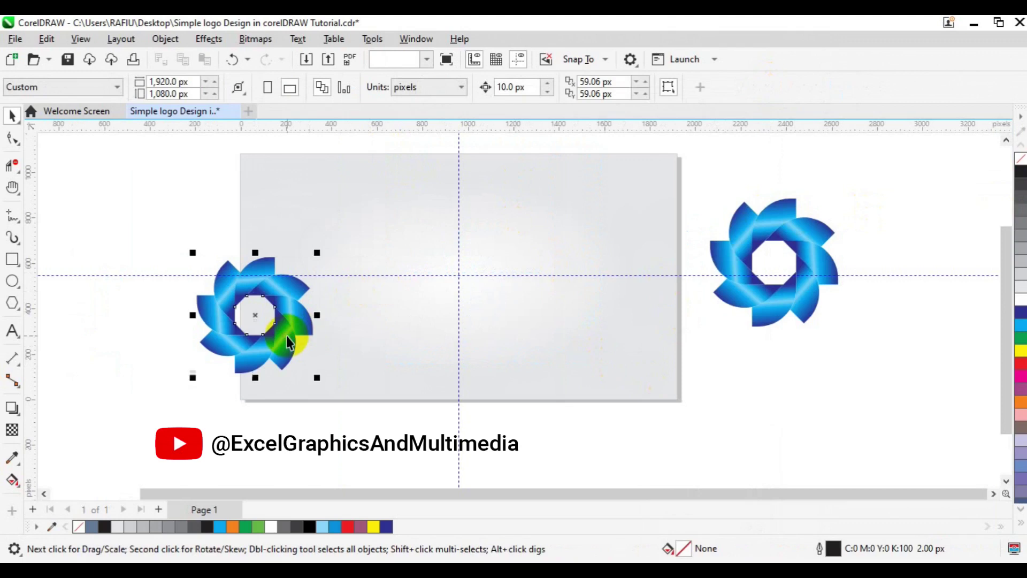
{"action": "key", "text": "p"}
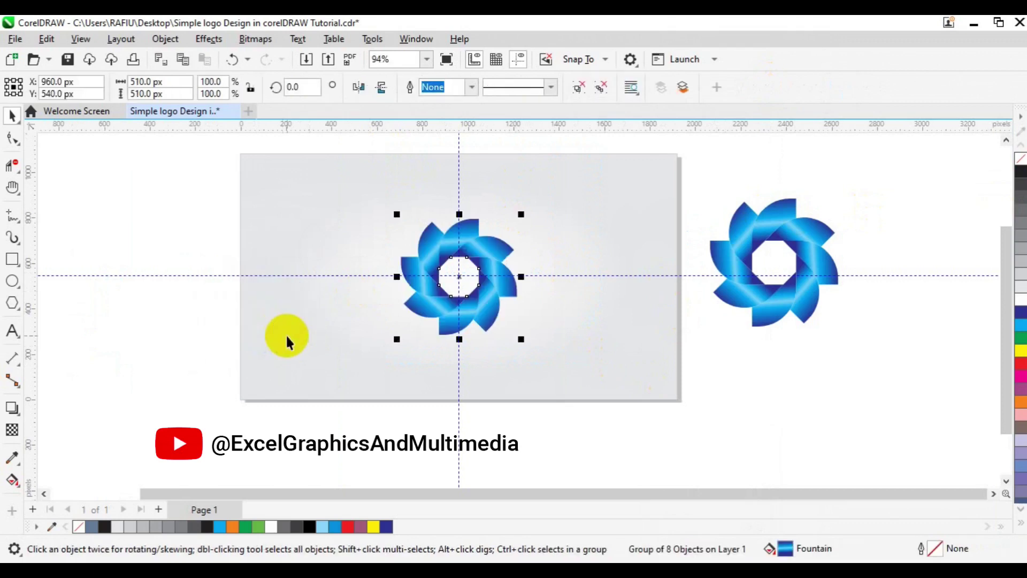
Delete the horizontal and vertical guidelines and enlarge the petal group about its centre to about 119.5% (609 px wide).
{"action": "right_click", "coordinate": [625, 275]}
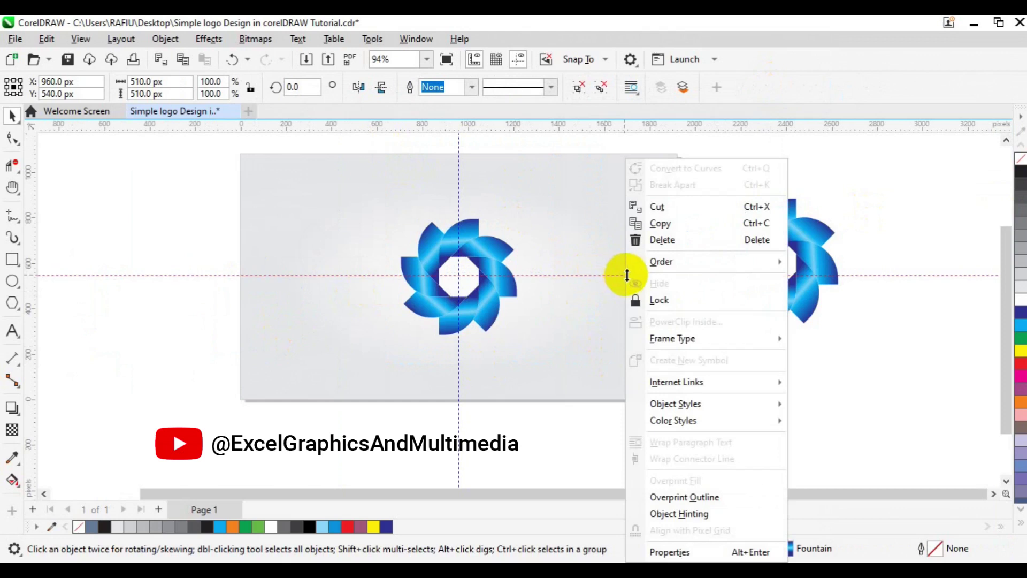
{"action": "left_click", "coordinate": [663, 240]}
{"action": "right_click", "coordinate": [460, 213]}
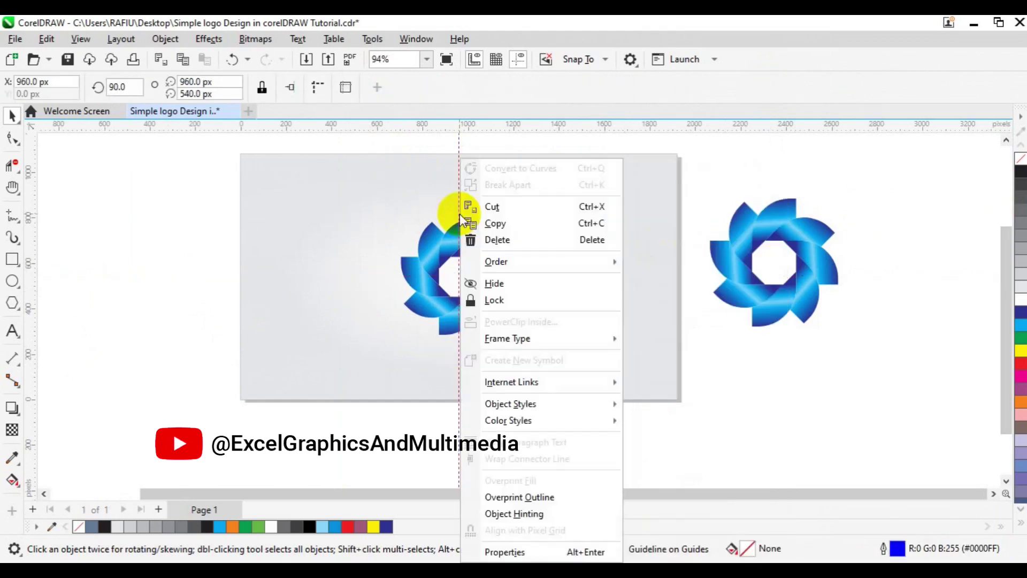
{"action": "left_click", "coordinate": [498, 240]}
{"action": "left_click", "coordinate": [479, 273]}
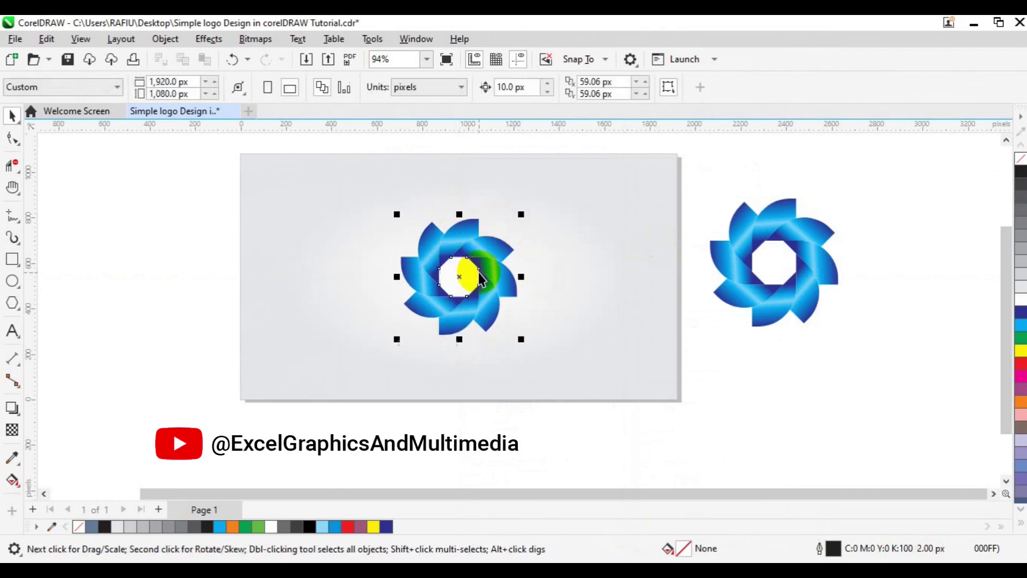
{"action": "left_click_drag", "start_coordinate": [522, 341], "coordinate": [540, 358]}
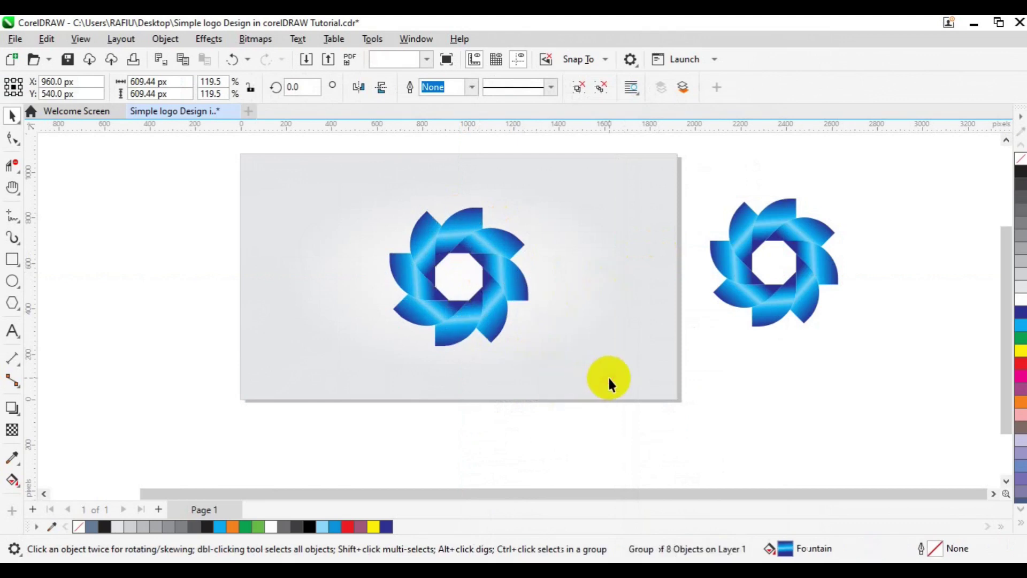